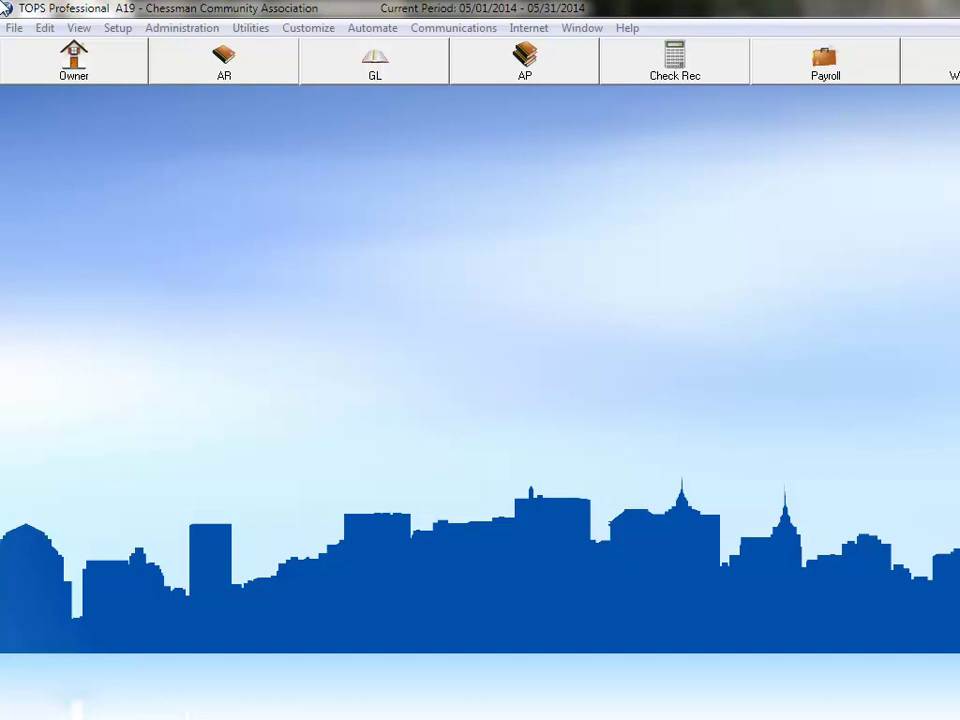
- Open the flex data field definitions from the customization menu, then close them unchanged
click(311, 34)
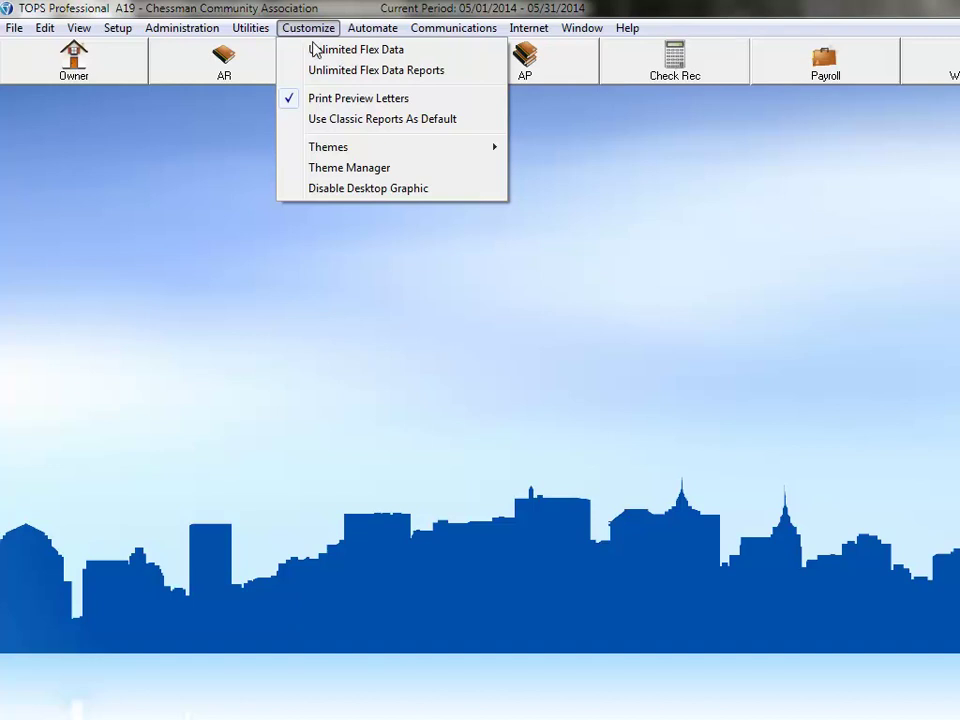
click(318, 50)
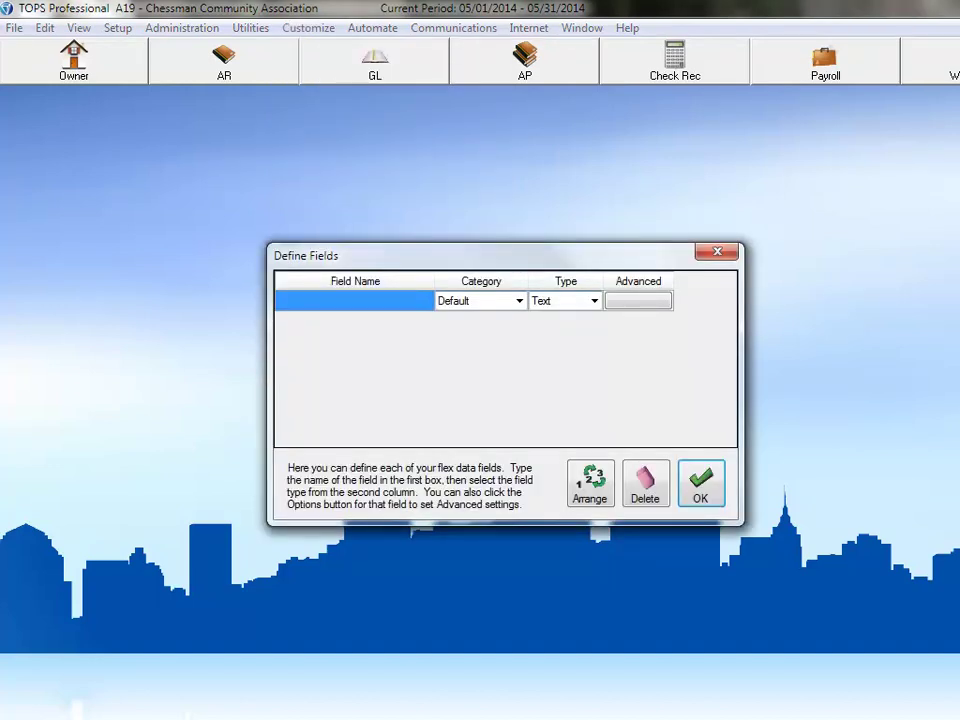
key(Escape)
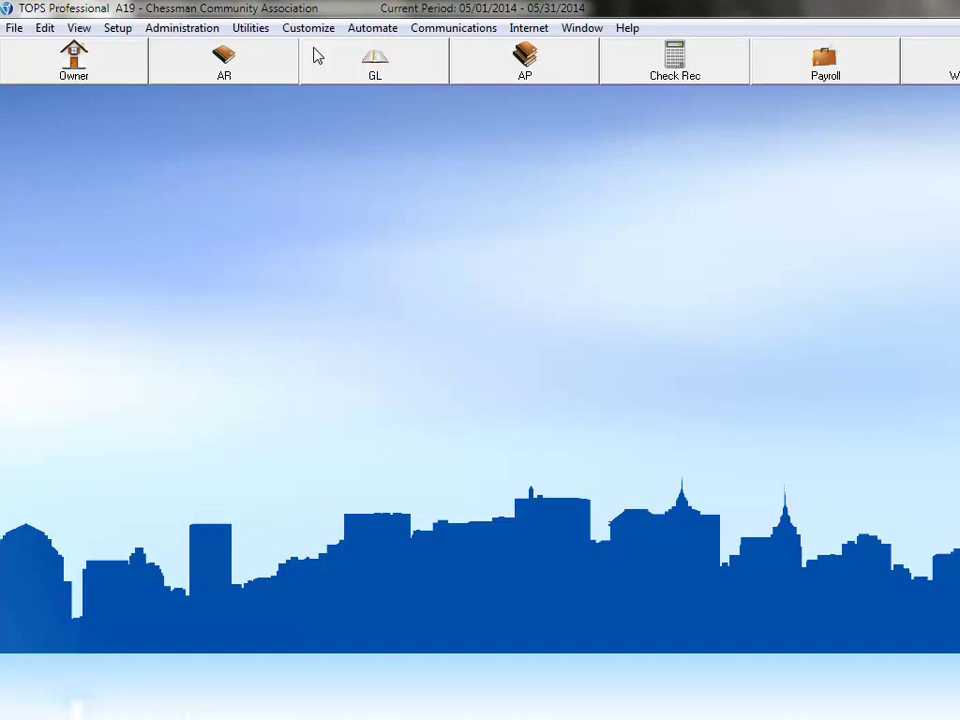
- Load an owner record in Owner Maintenance and bring up its flex data field definitions
click(55, 63)
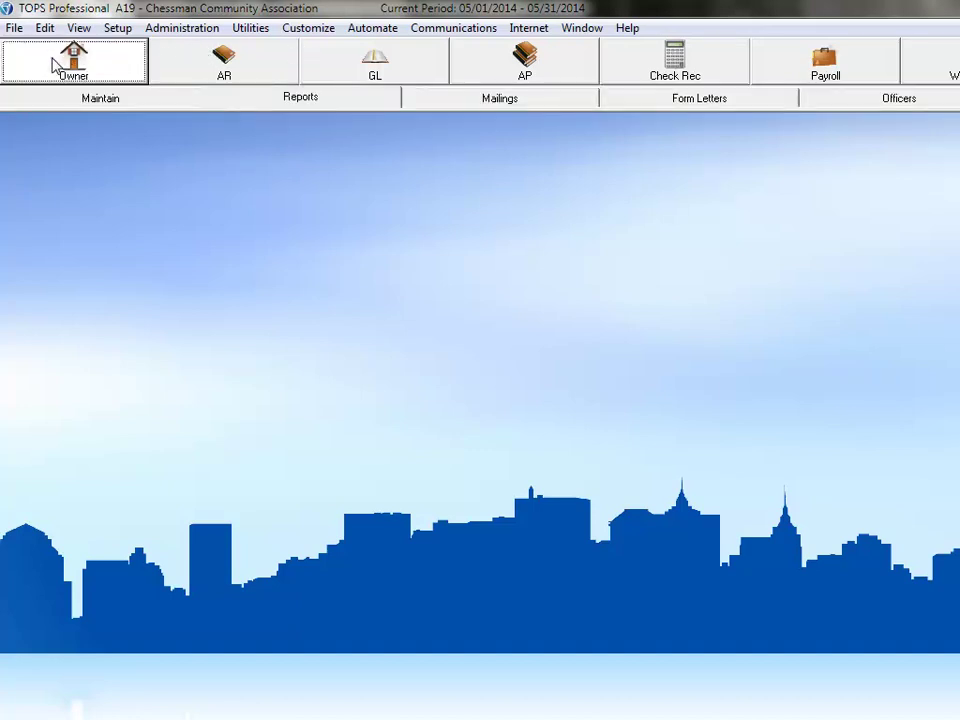
click(89, 103)
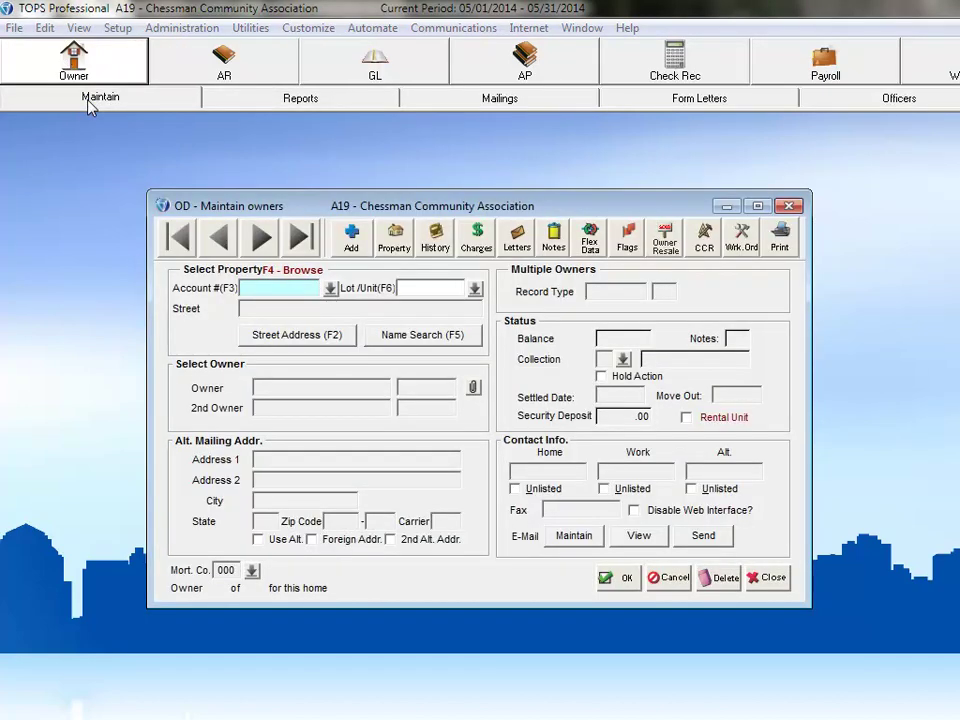
click(263, 238)
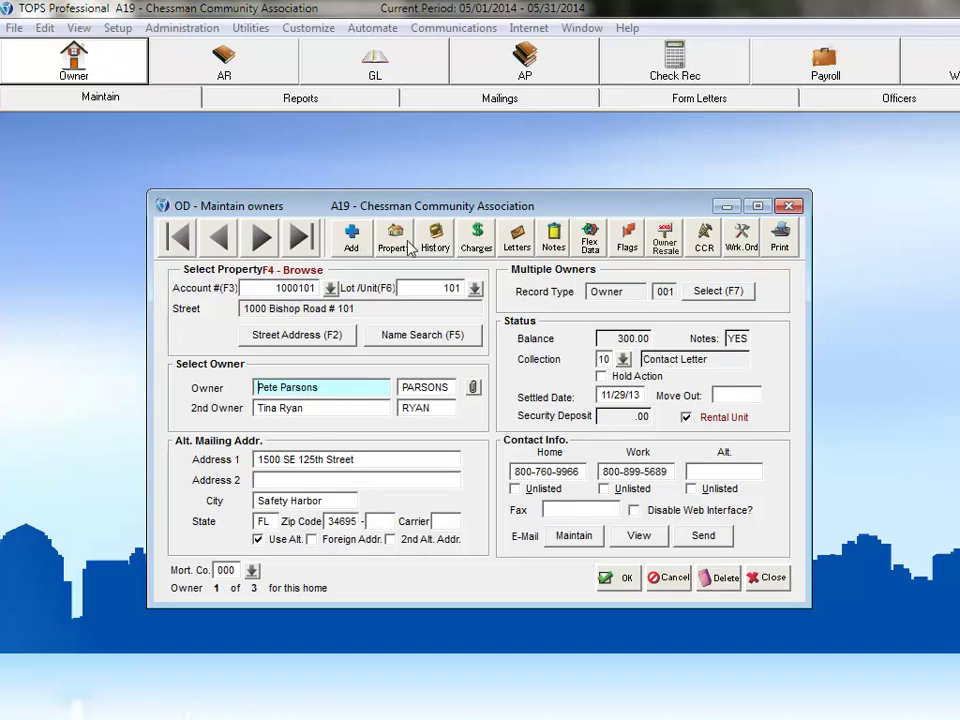
click(590, 238)
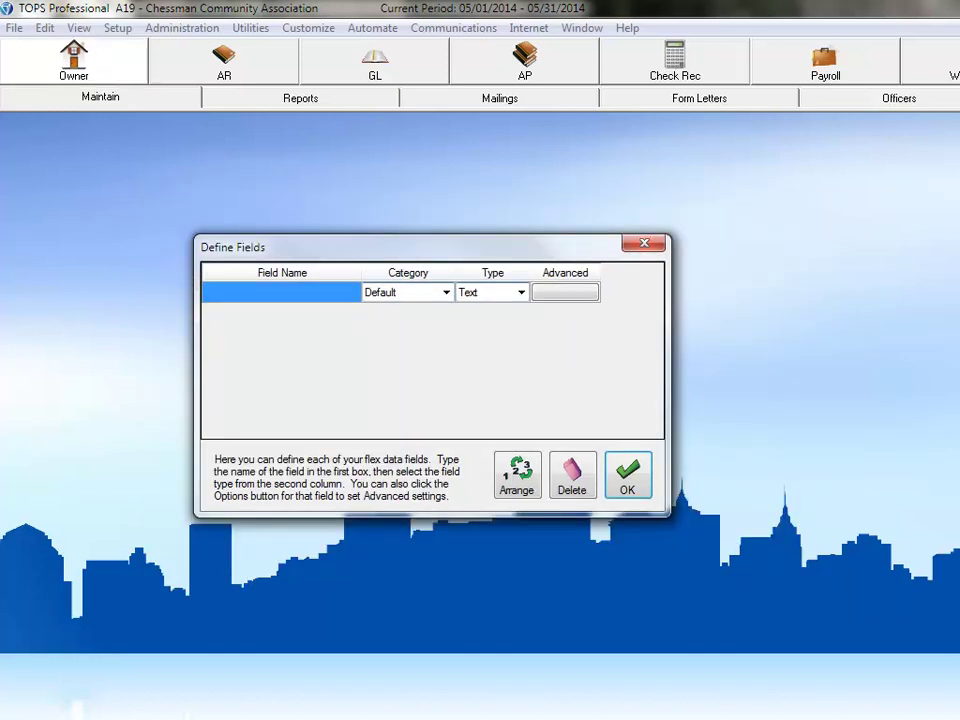
- Name the first flex field 'Emergency Contact', leaving category Default and type Text
text(Emergen)
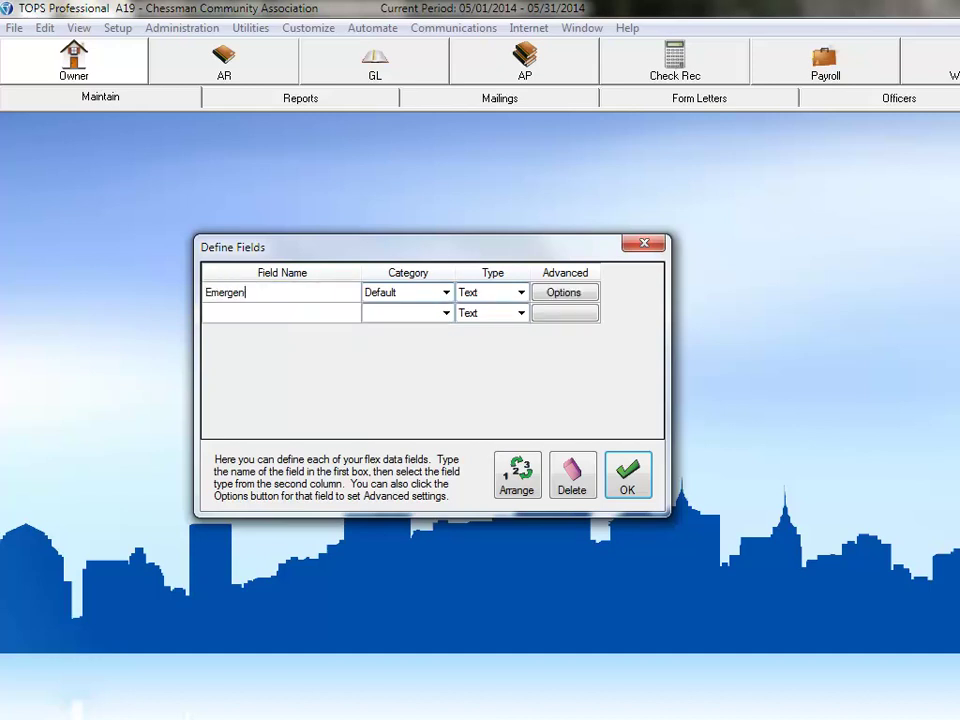
text(cy Contact)
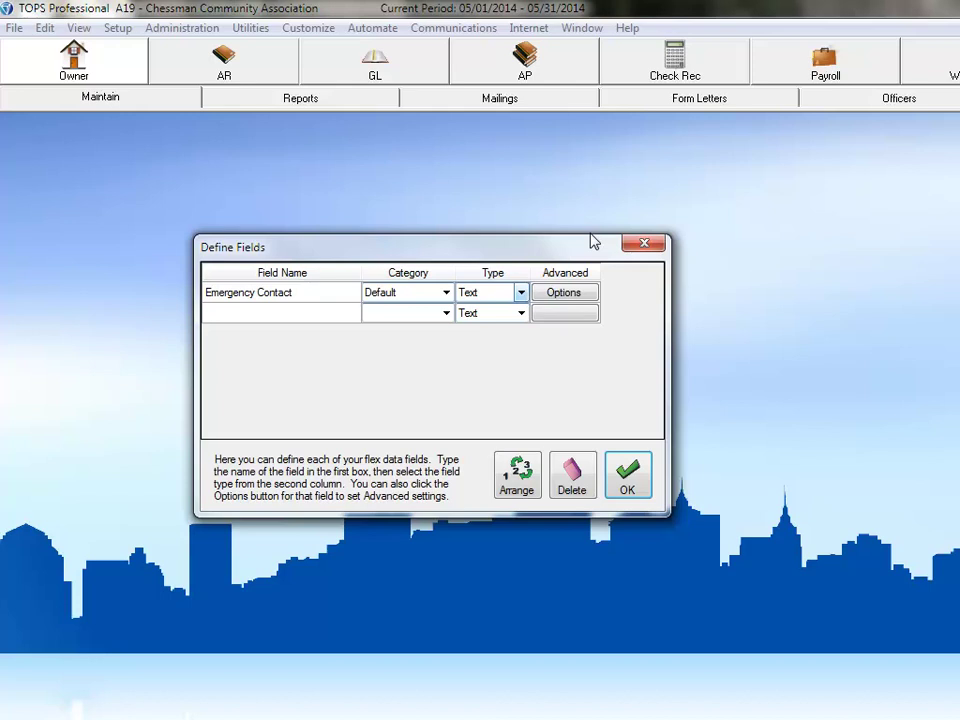
key(Tab)
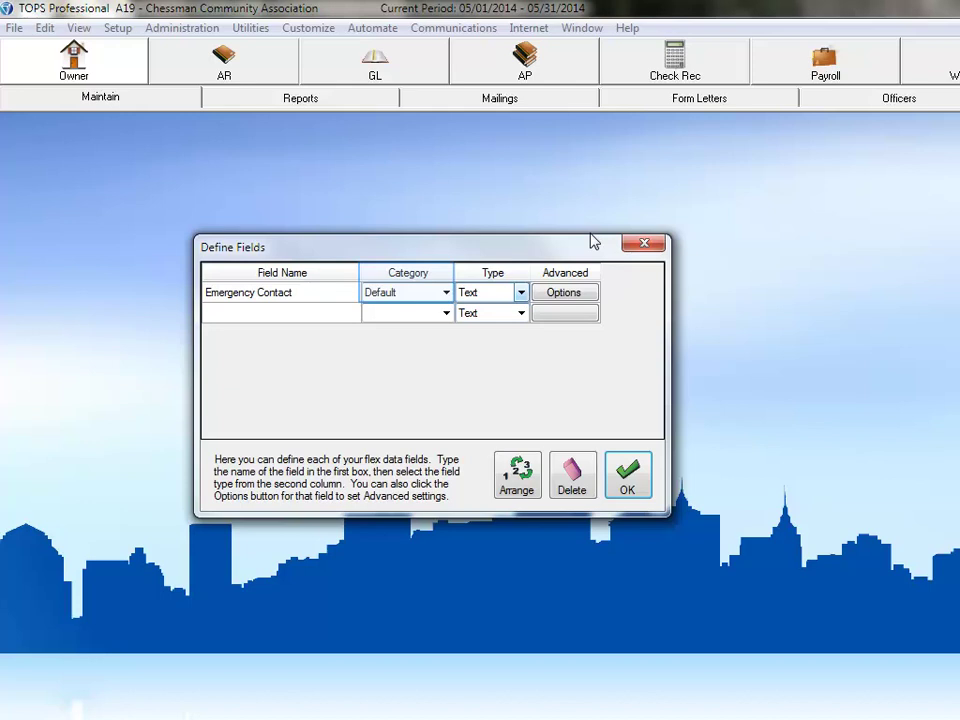
key(Tab)
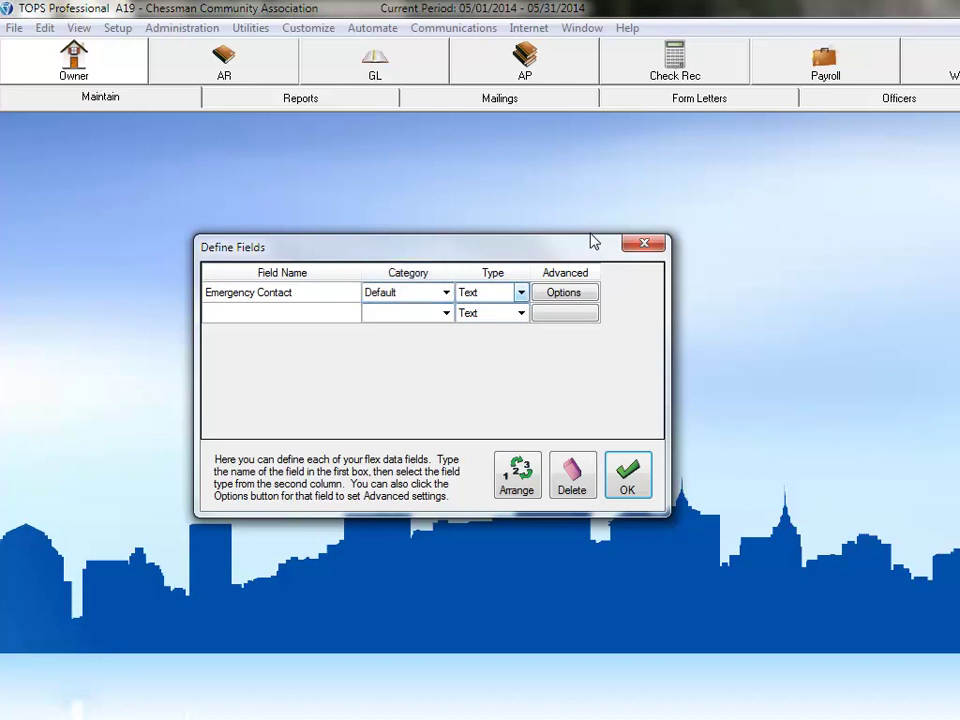
click(520, 292)
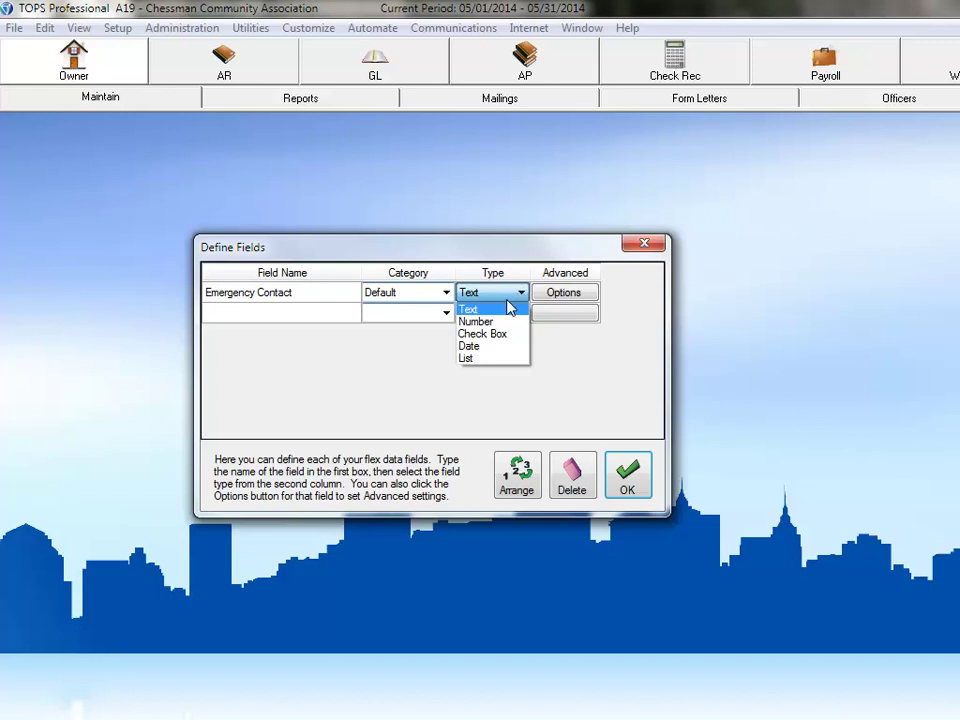
click(507, 312)
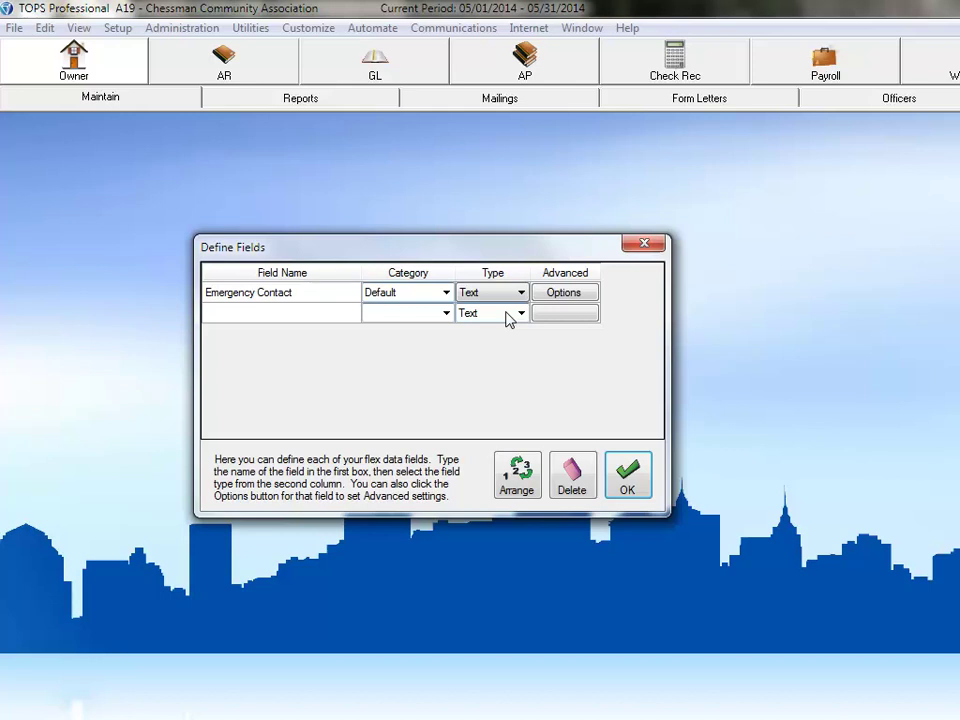
- Add 'EC Phone' and 'EC Email' fields on the second and third rows
click(272, 317)
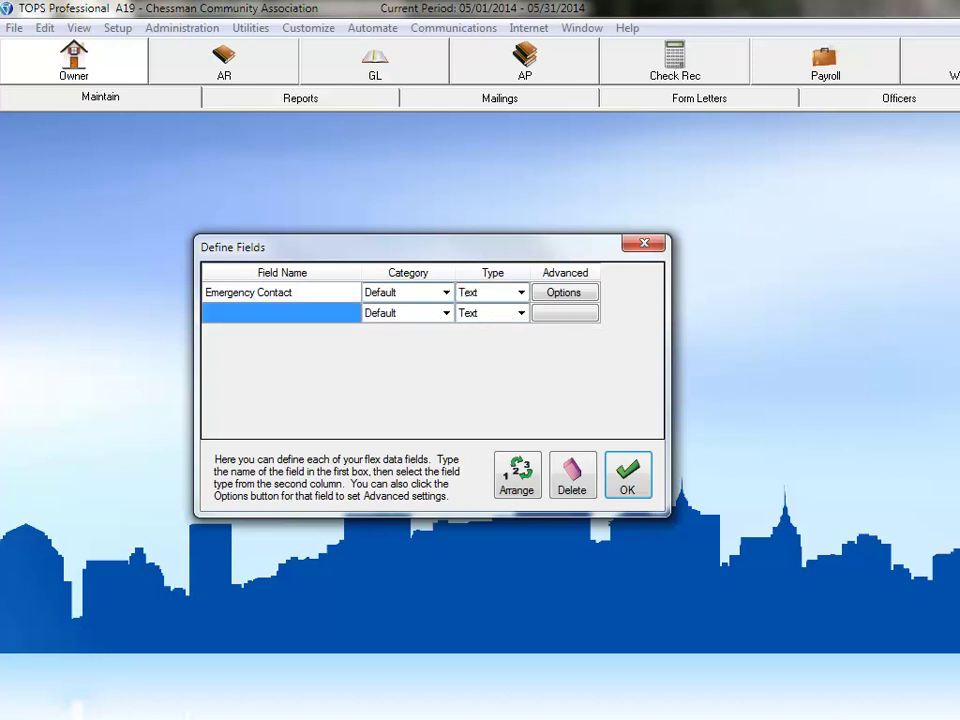
text(EC Phone)
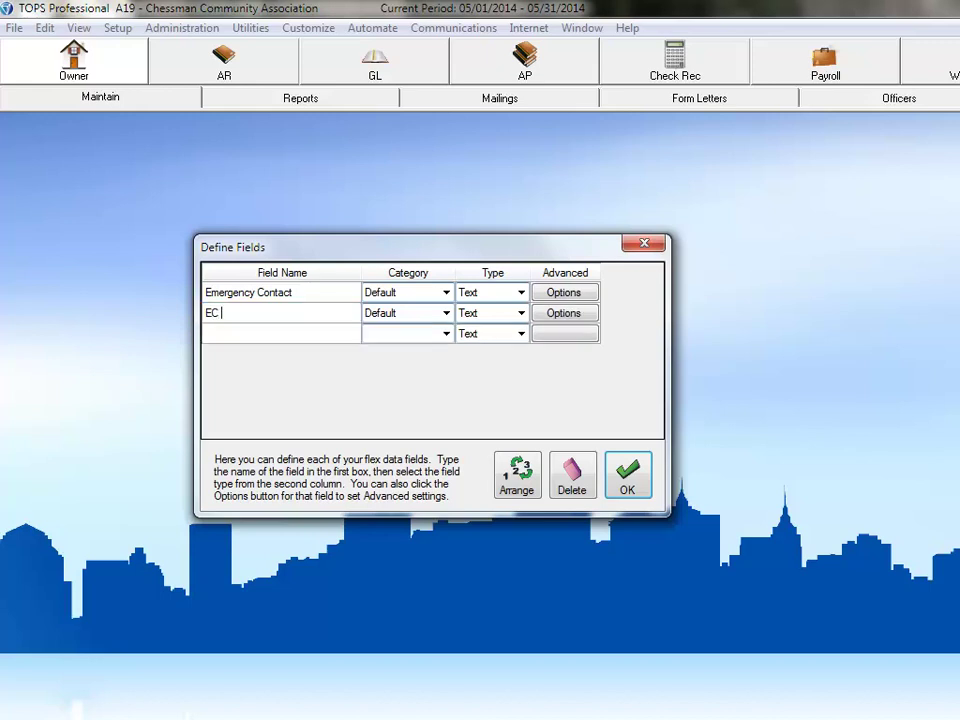
click(238, 334)
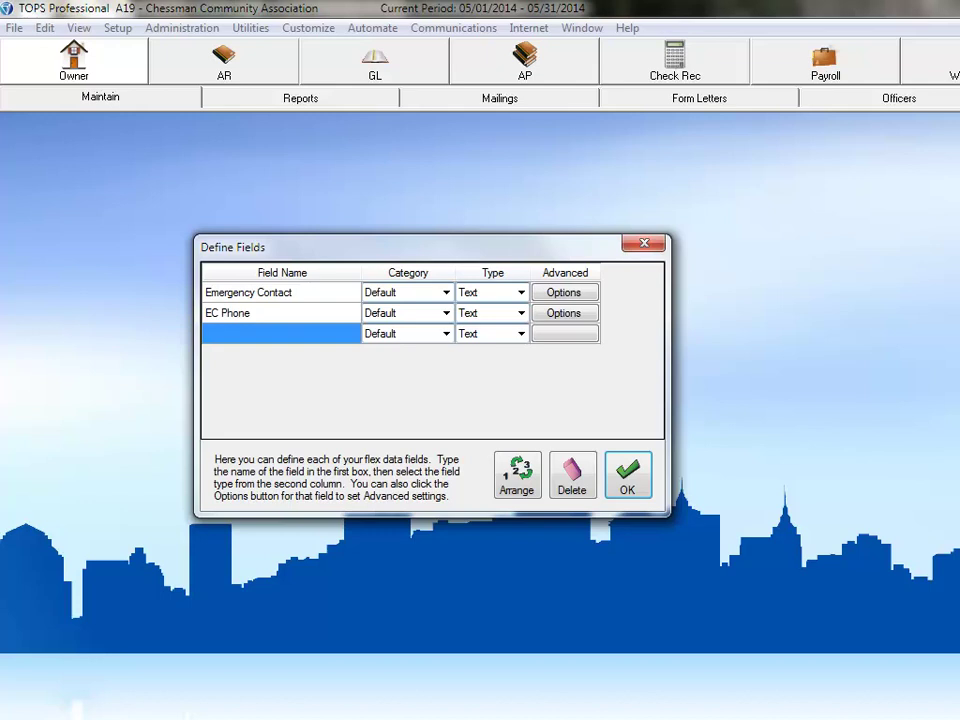
text(EC Email)
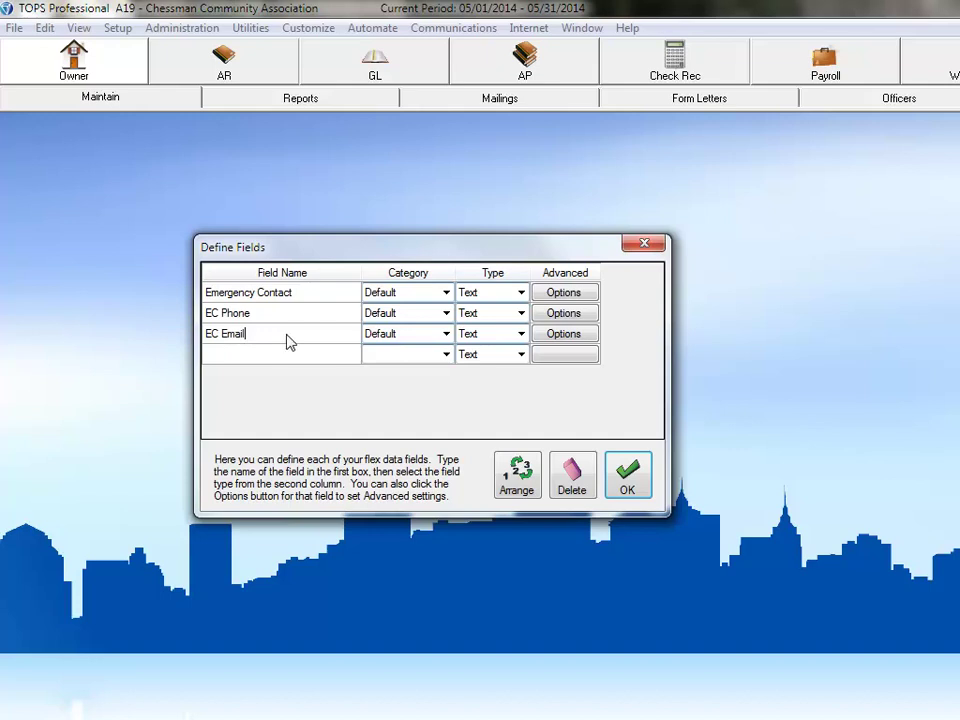
- Set the EC Email field's display type to Email in its advanced settings
click(563, 334)
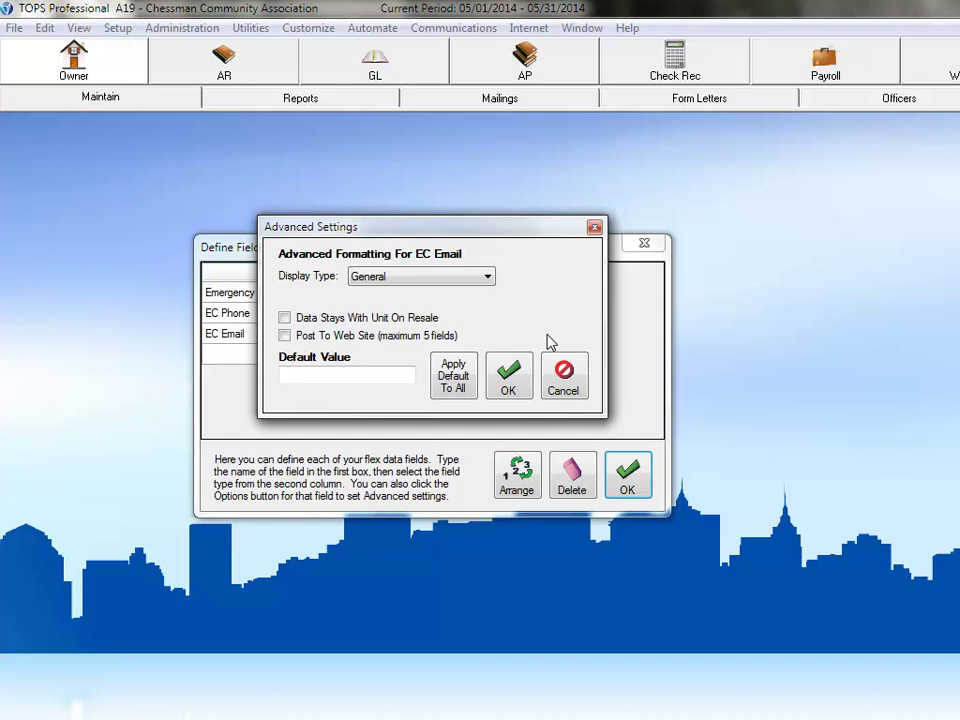
click(489, 283)
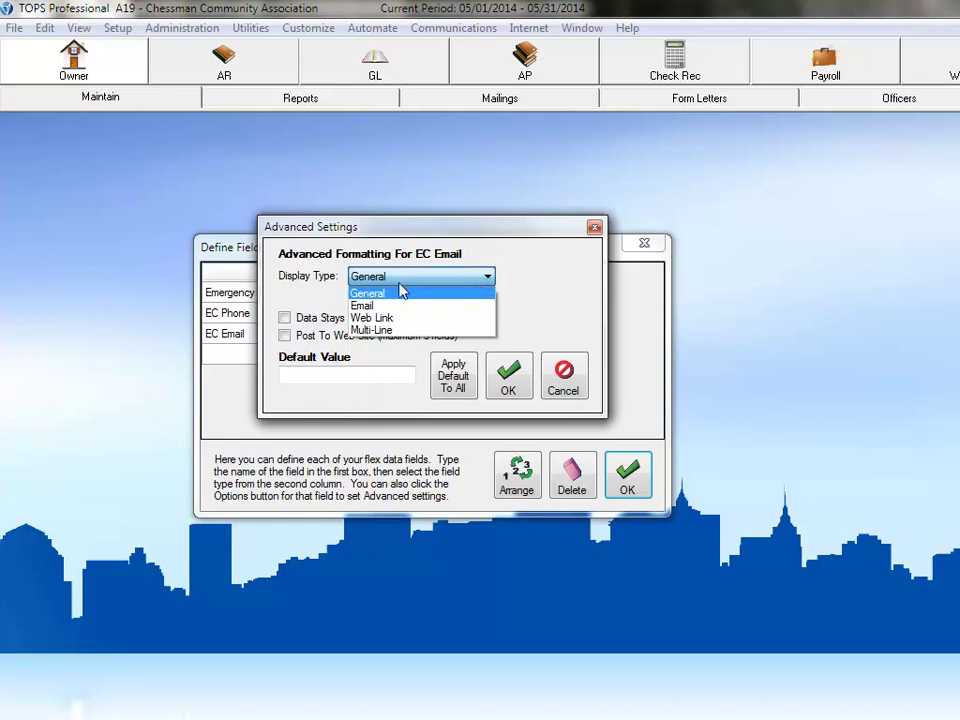
click(370, 306)
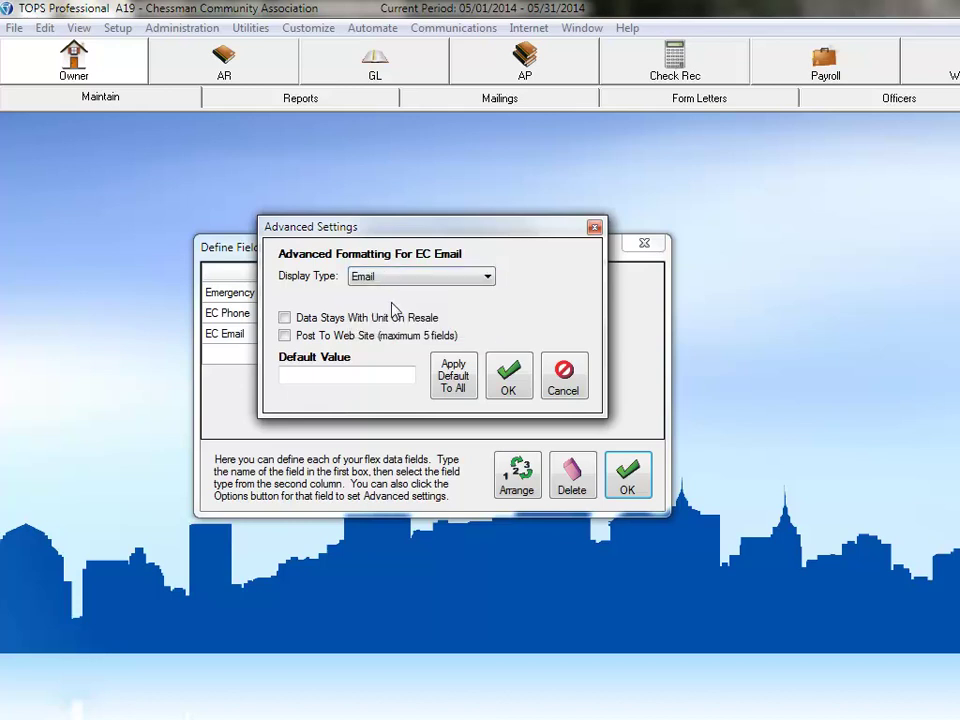
click(508, 380)
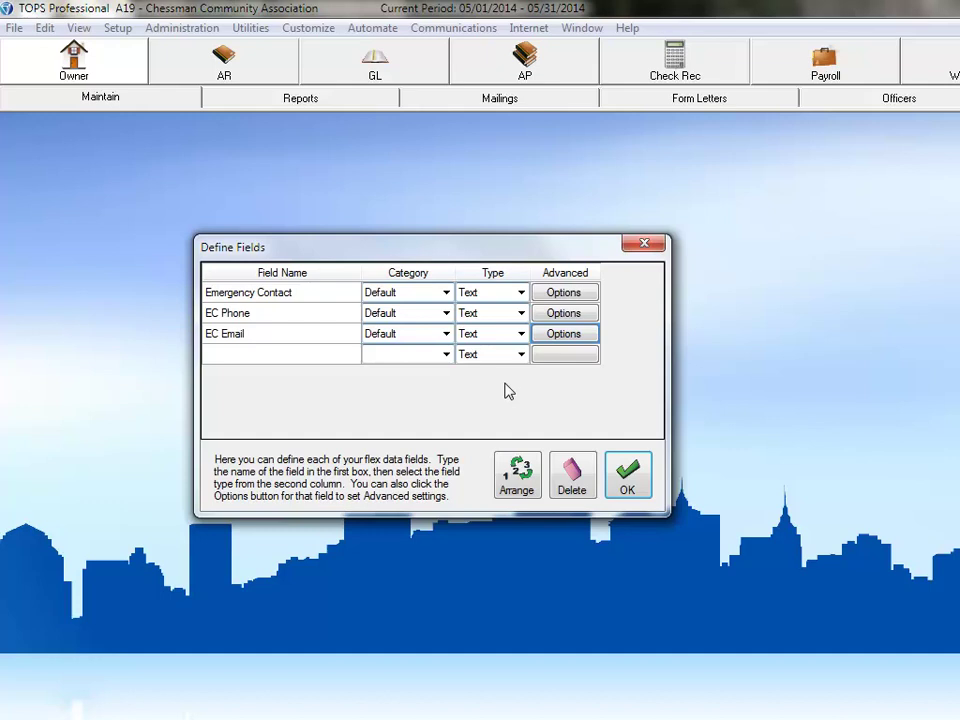
- Add a fourth field named 'Parking Space' with type Number
click(257, 360)
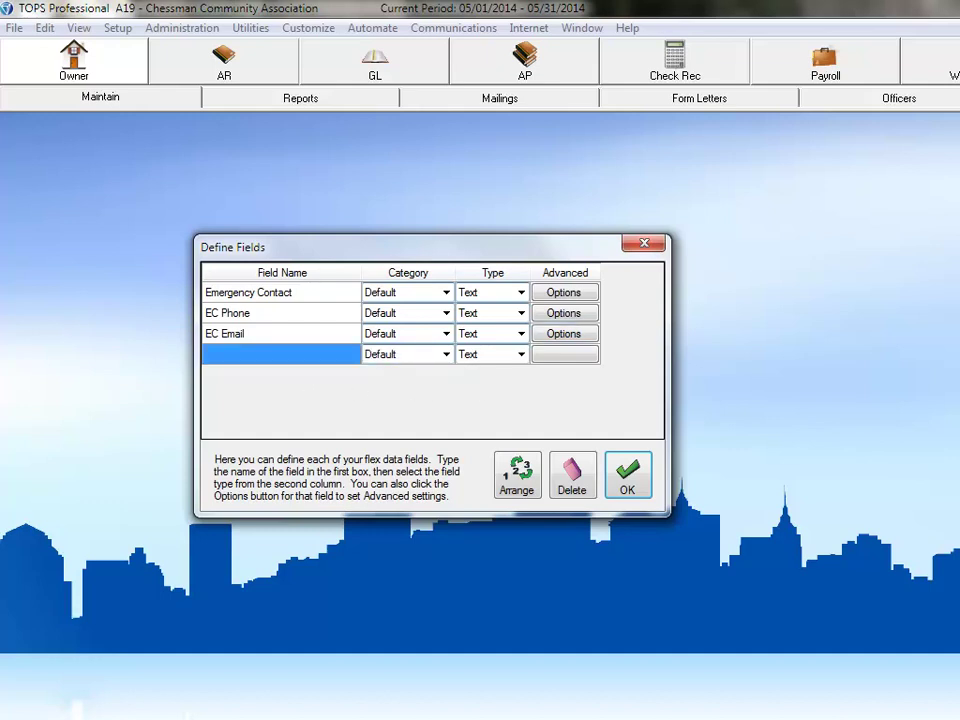
text(Par)
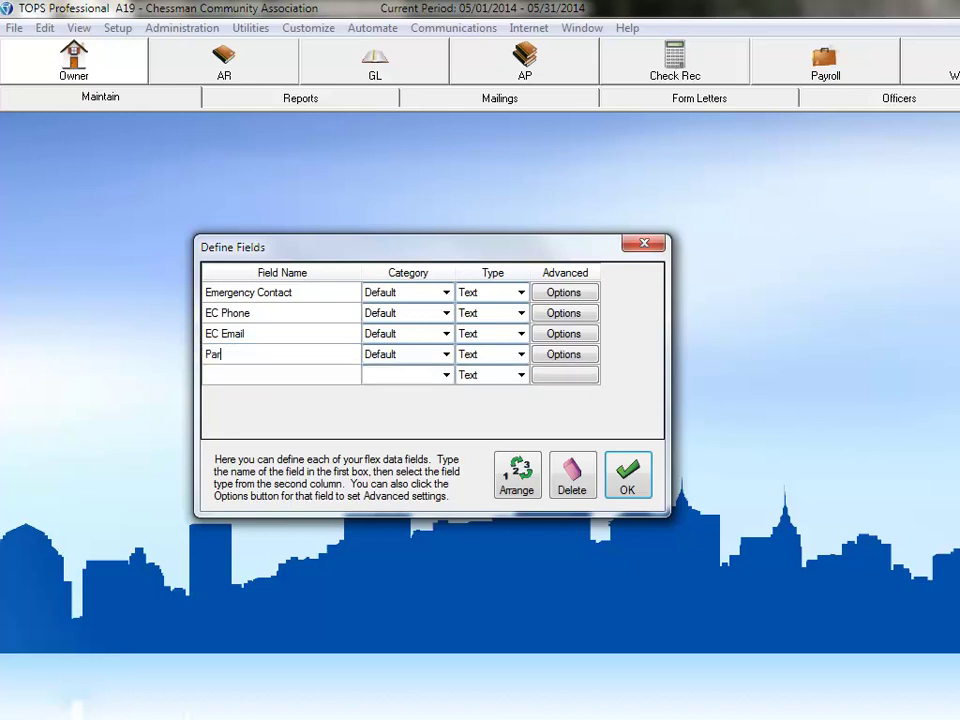
text(king Space)
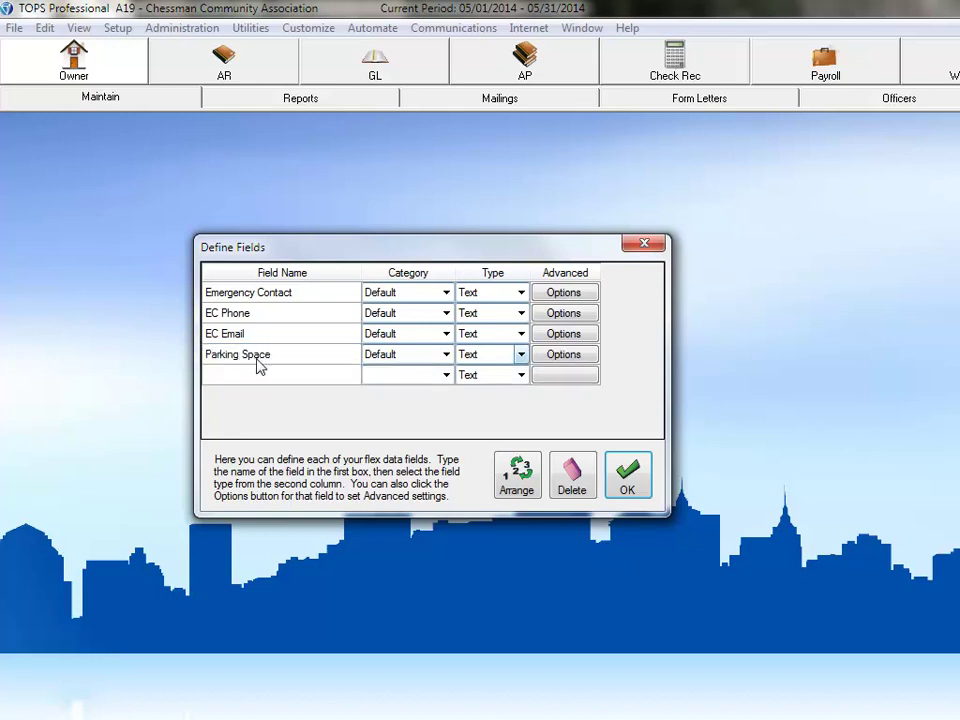
click(521, 360)
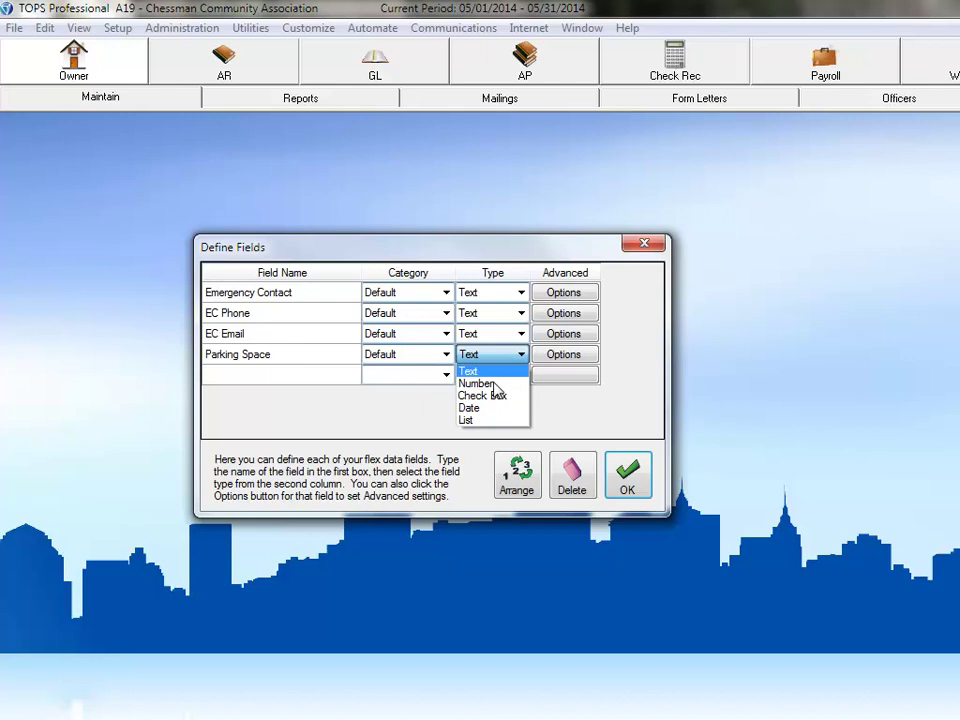
click(495, 385)
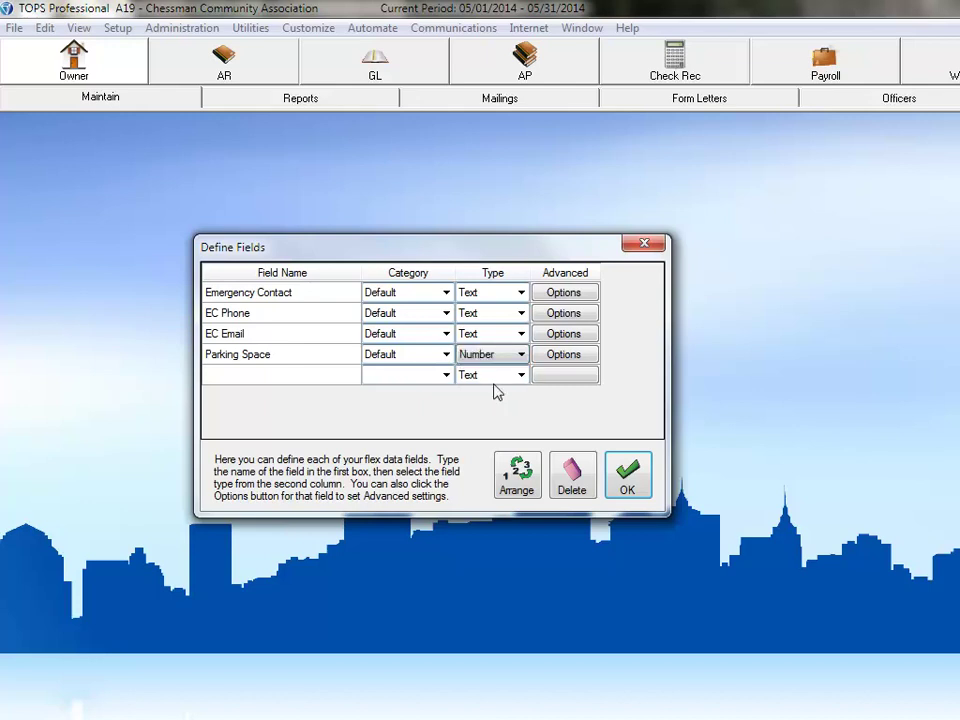
- Give Parking Space Whole Number display and keep its data with the unit on resale
click(554, 360)
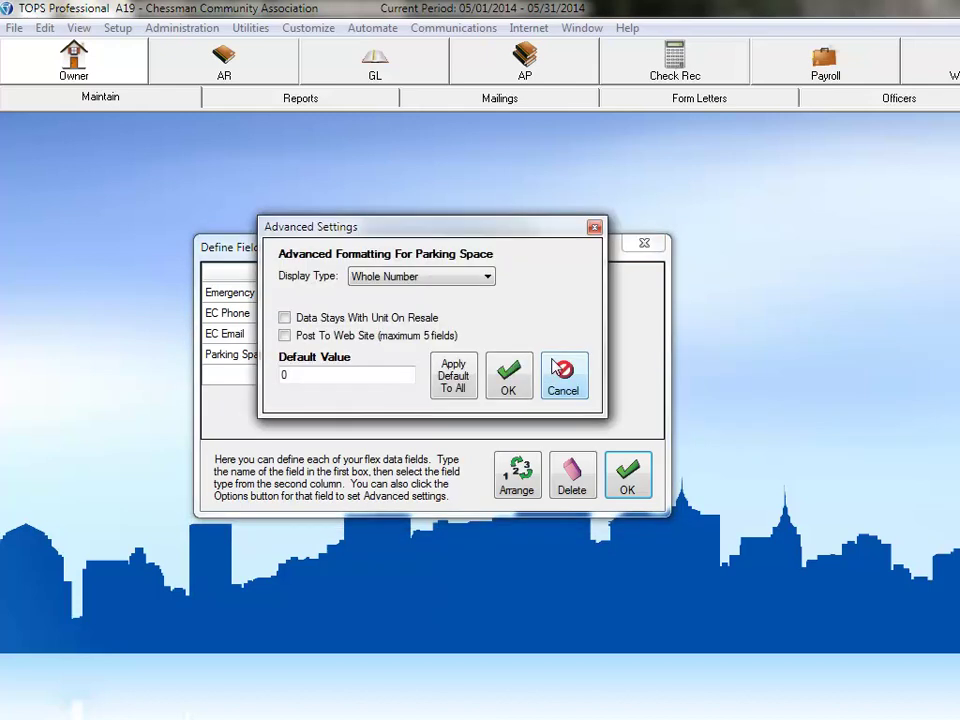
click(488, 278)
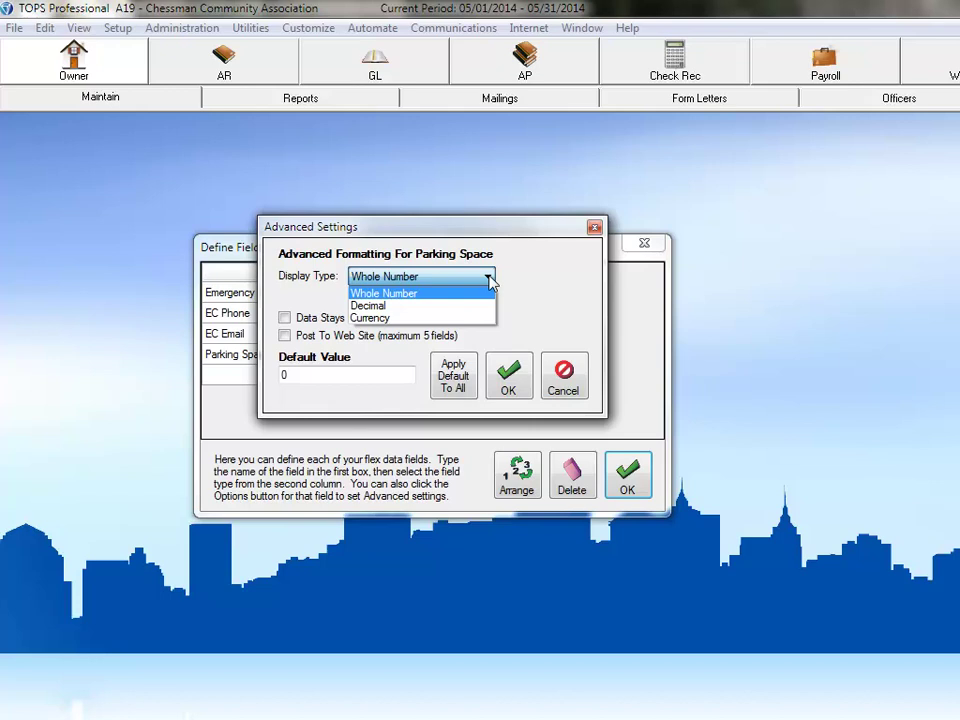
click(399, 295)
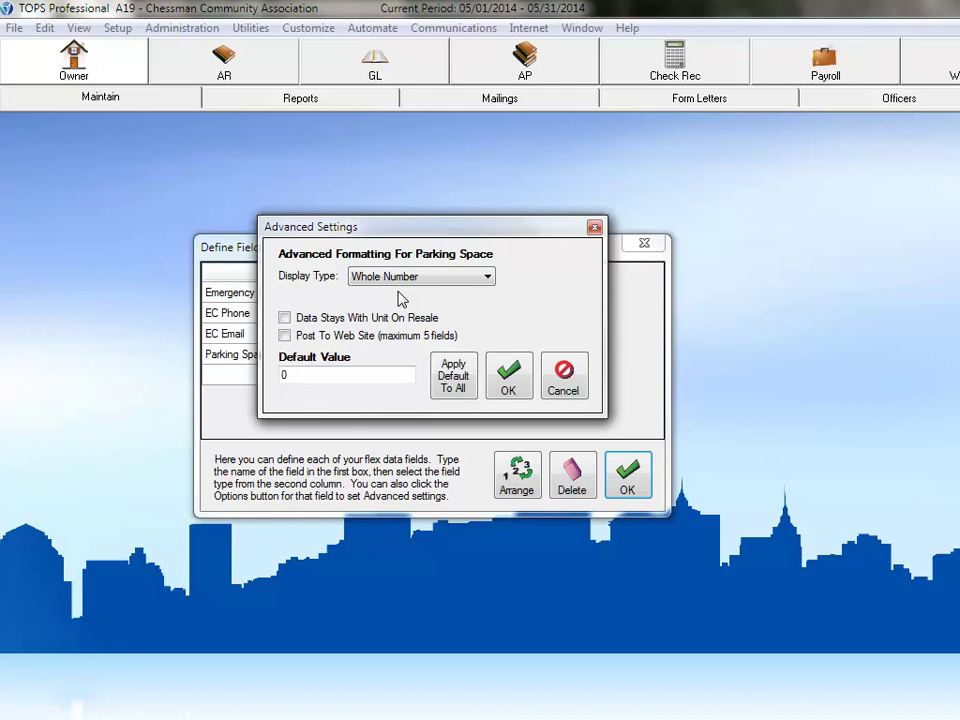
click(285, 318)
- Save the Parking Space settings and add a List-type field named 'Parking Type'
click(513, 388)
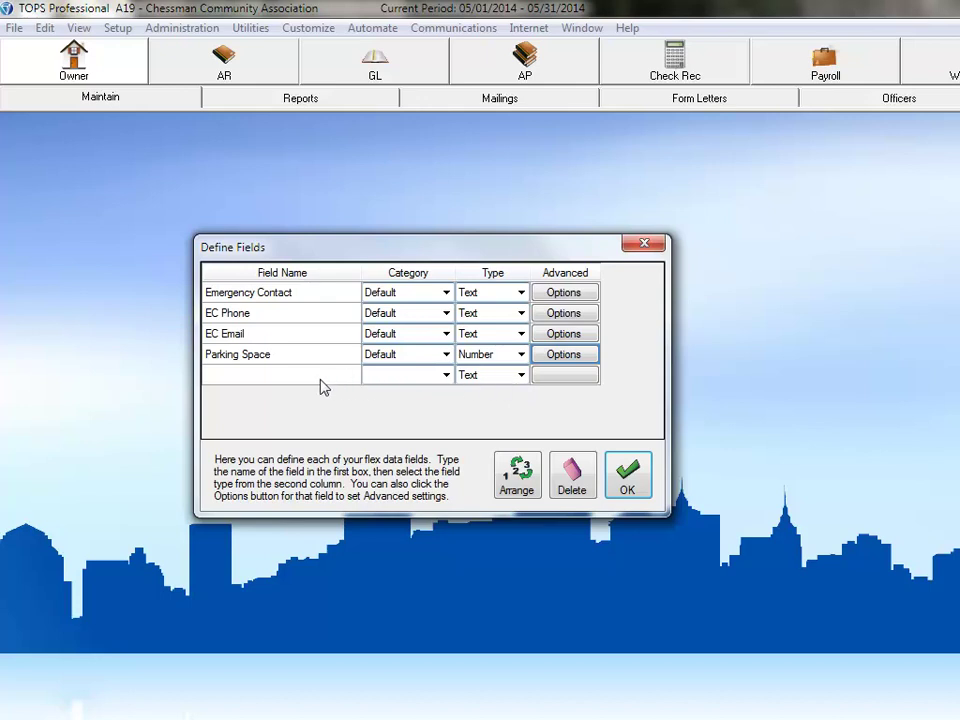
click(253, 378)
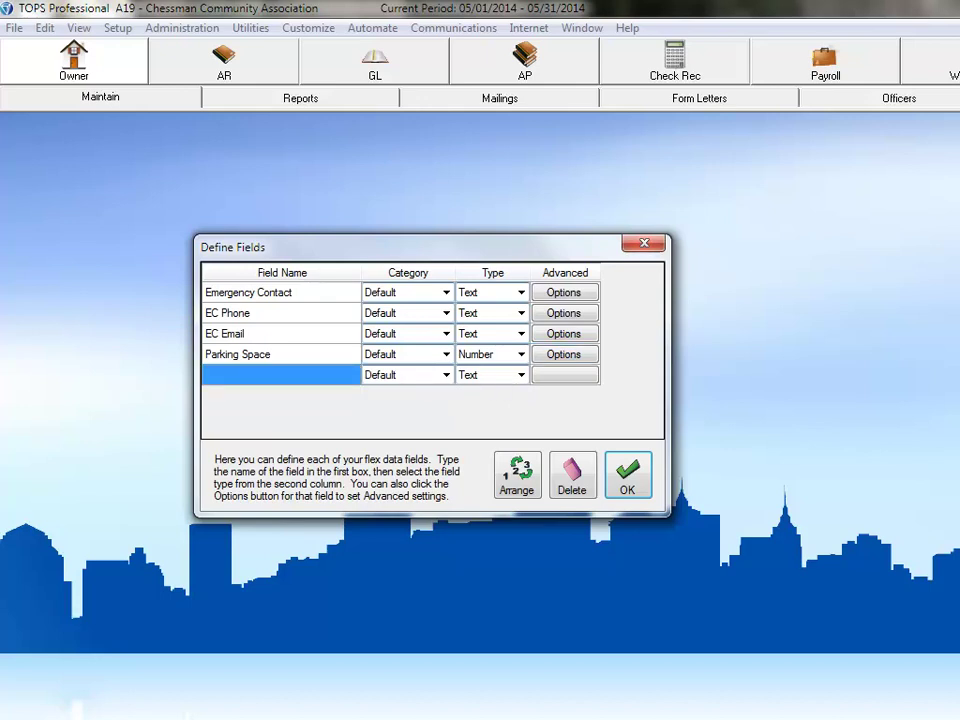
text(Parking Type)
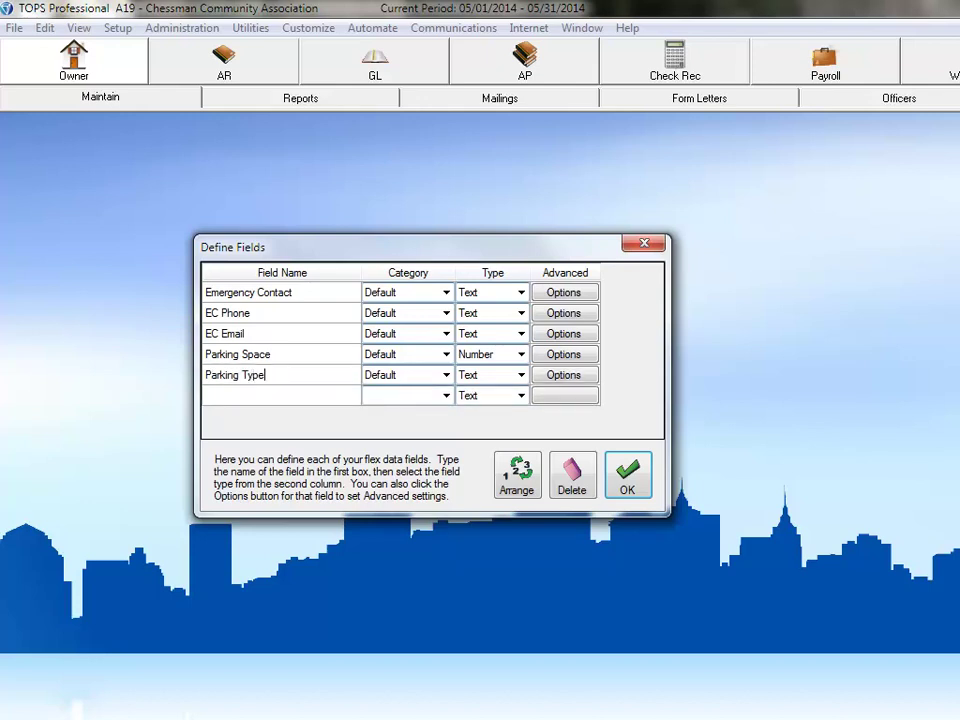
key(Tab)
click(521, 375)
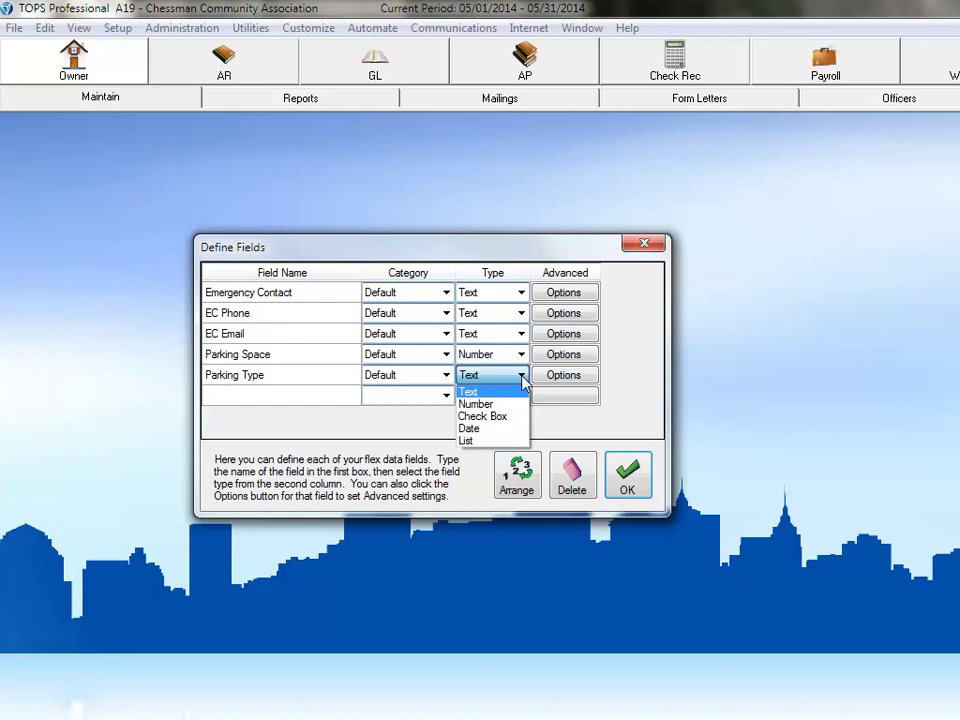
click(483, 441)
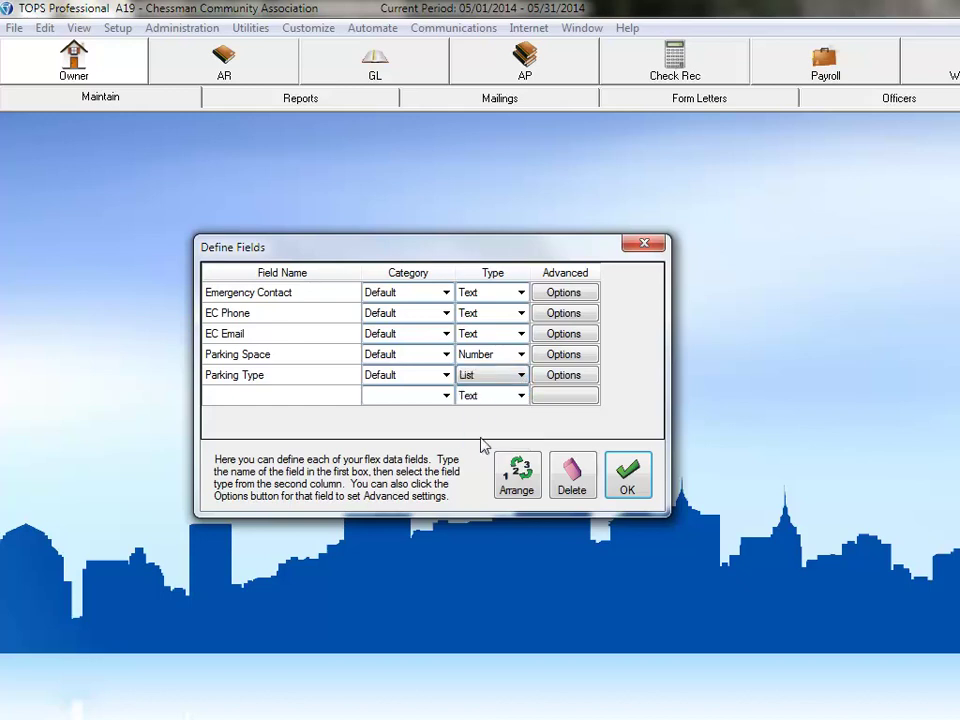
click(563, 380)
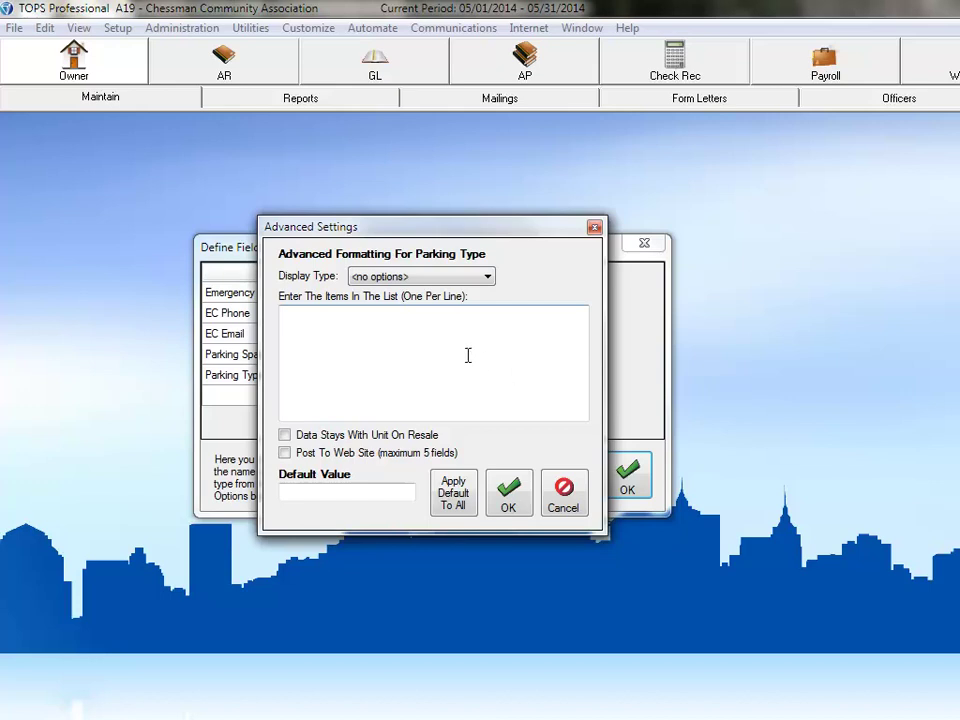
- Give Parking Type the list items Covered and Uncovered, kept with the unit on resale
click(454, 328)
text(Covered)
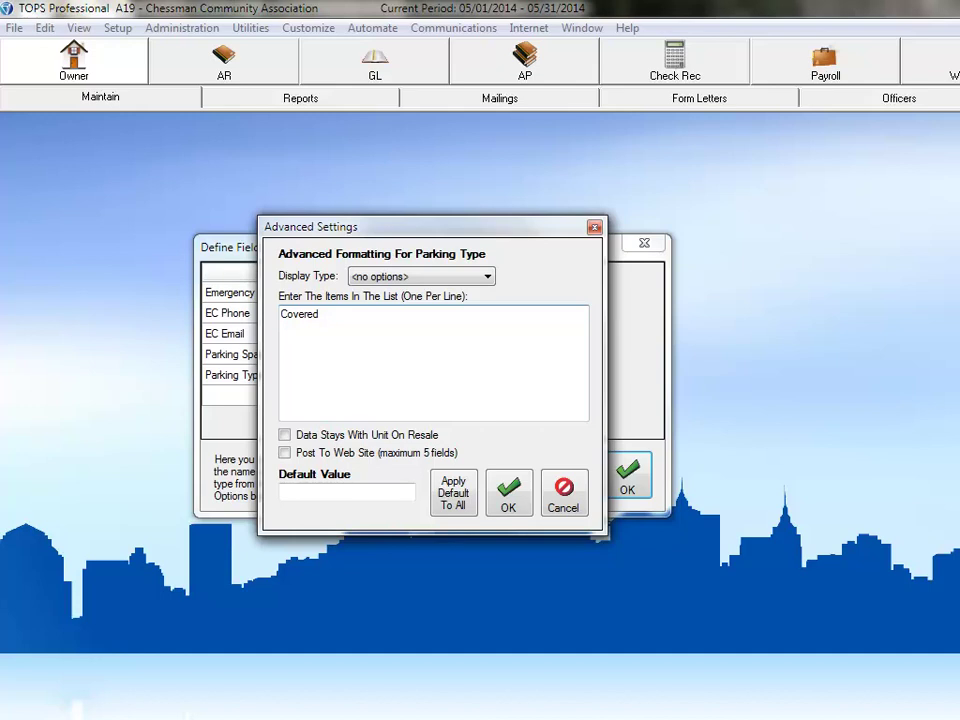
key(Return)
text(Uncovered)
click(285, 437)
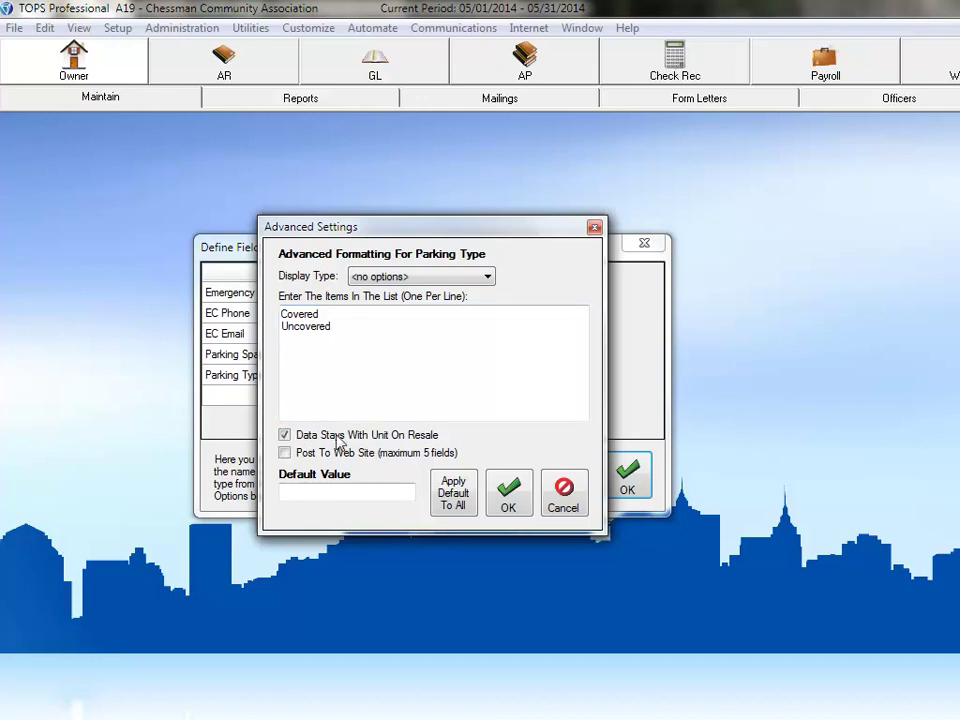
click(512, 497)
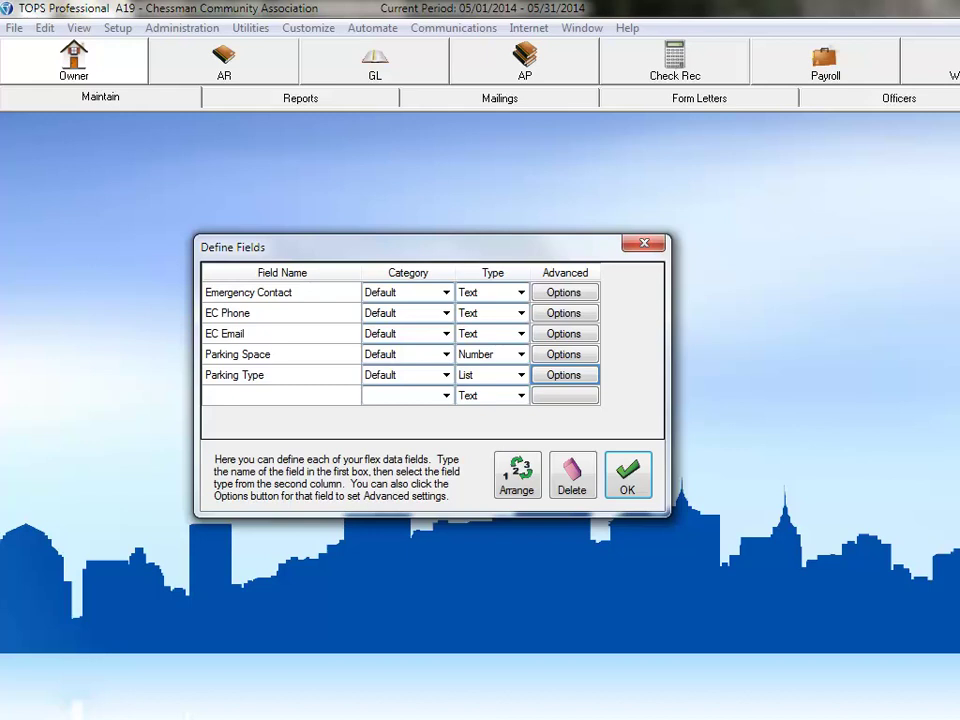
- Add a List-type field named 'Pet Type' and bring up its advanced settings
click(280, 395)
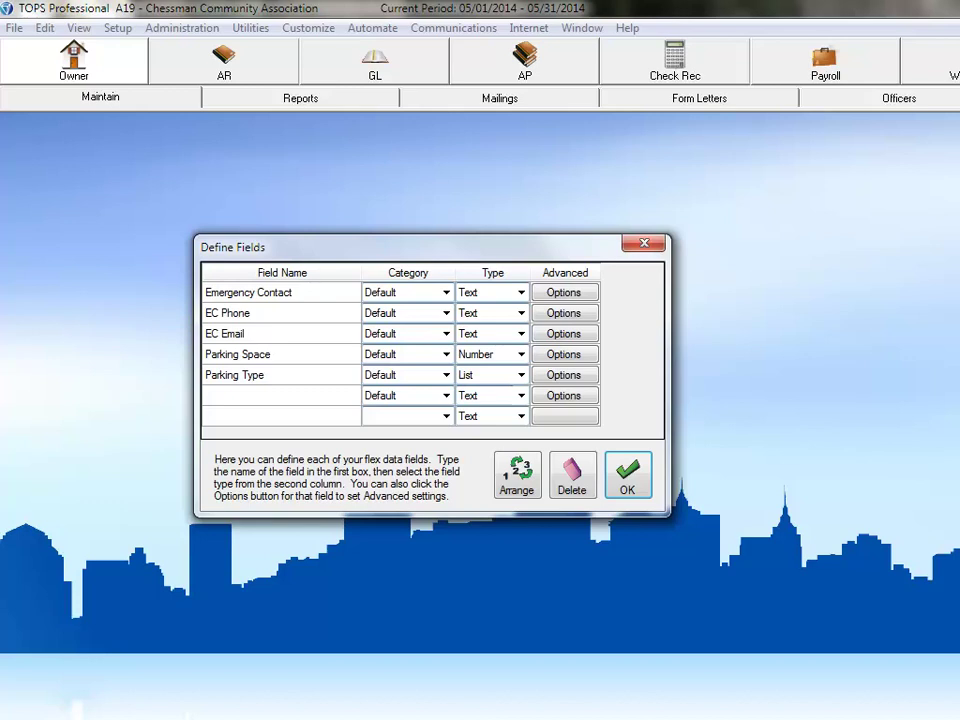
text(Pet Type)
key(Tab)
key(Tab)
key(alt+Down)
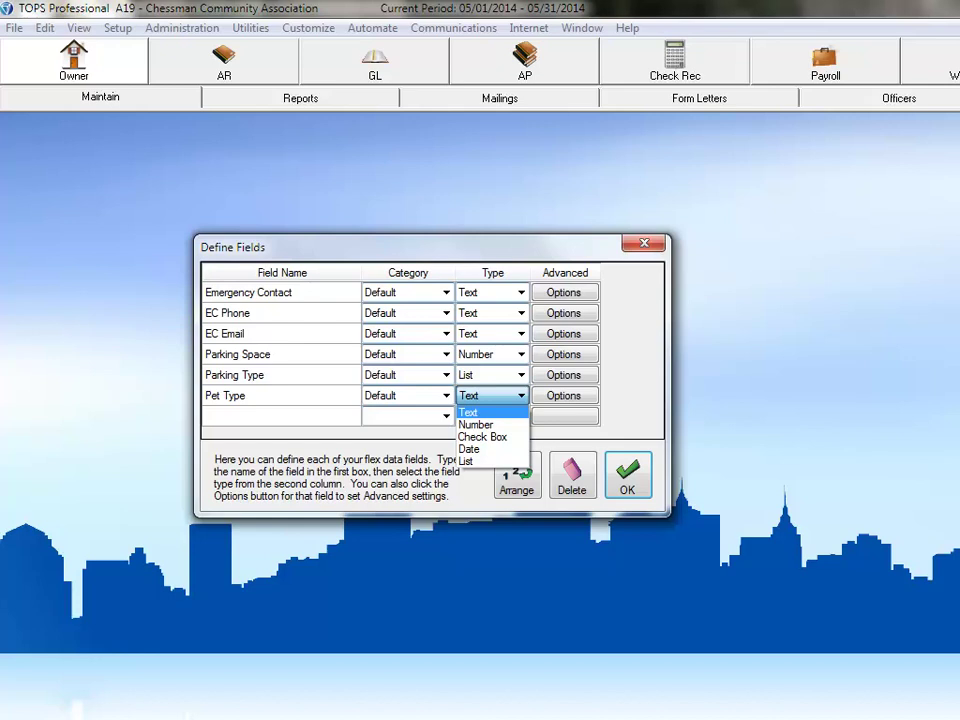
key(Down)
key(Down)
key(Down)
key(Down)
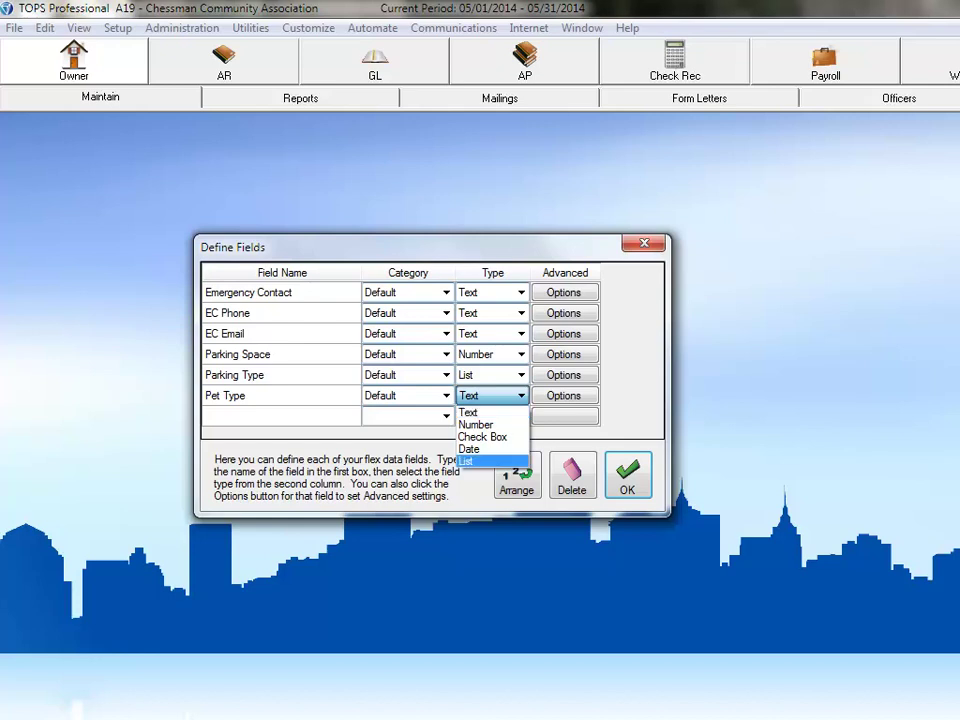
key(Return)
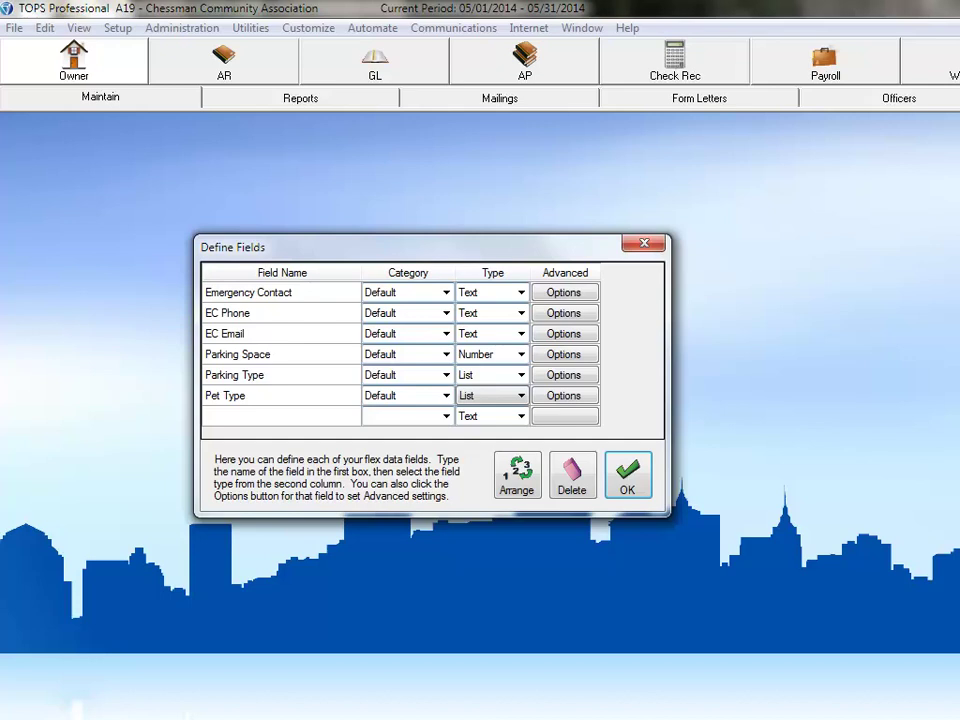
key(Tab)
key(space)
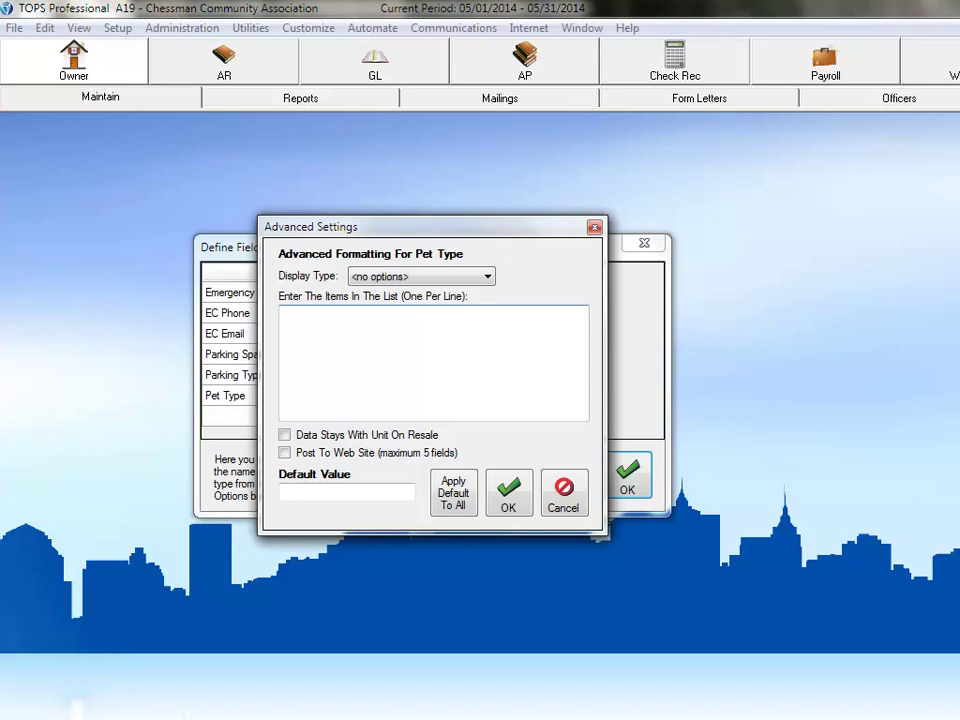
- Enter Dog and Cat as the Pet Type list items and close the settings
text(Dog)
key(Return)
text(Cat)
key(Escape)
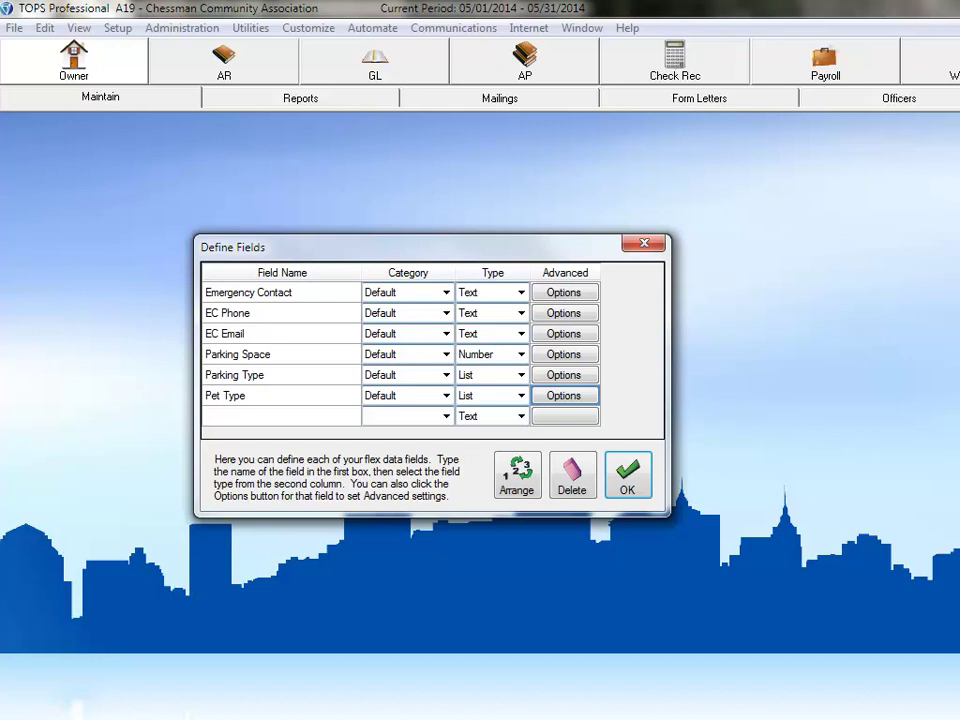
- Add a 'Pet Weight' flex field of type Number, keeping the Whole Number display option
click(280, 416)
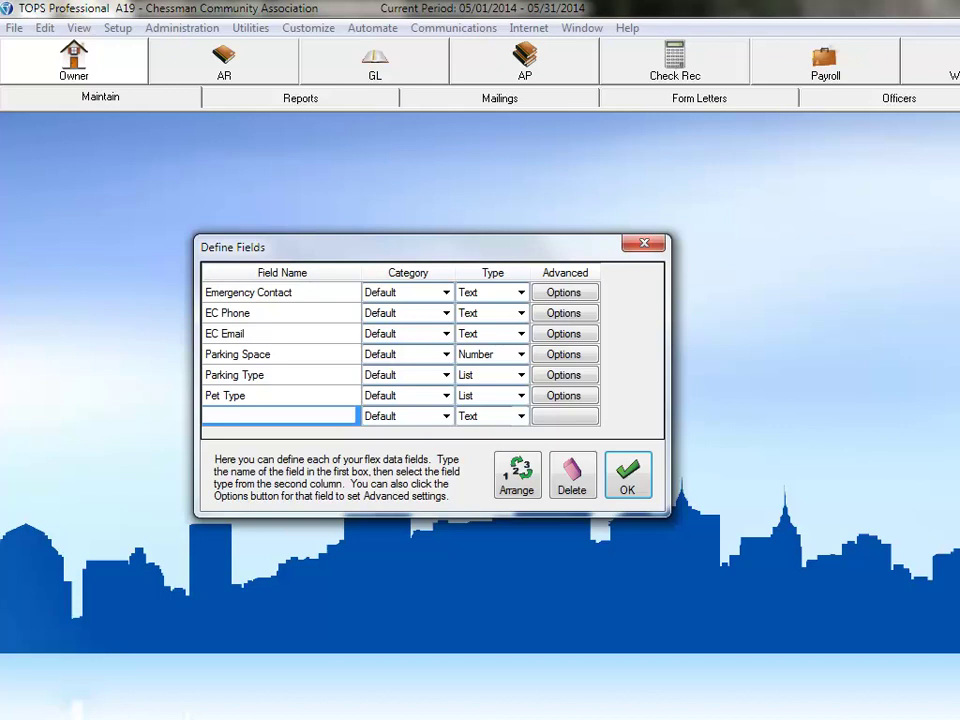
text(Pet Weight)
key(Tab)
key(Tab)
key(alt+Down)
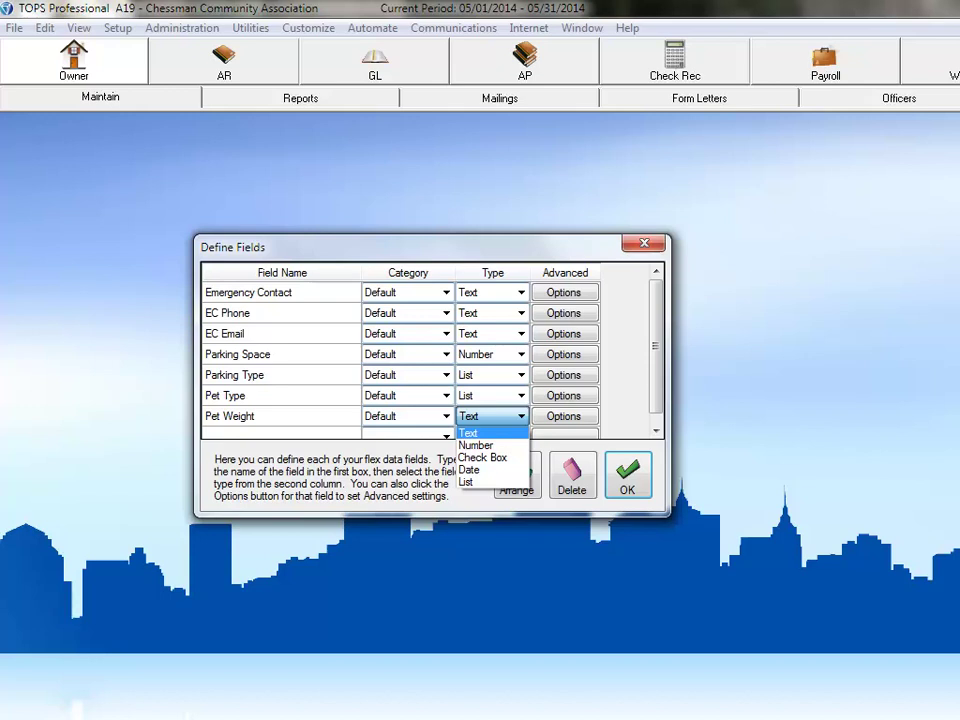
key(Down)
key(Return)
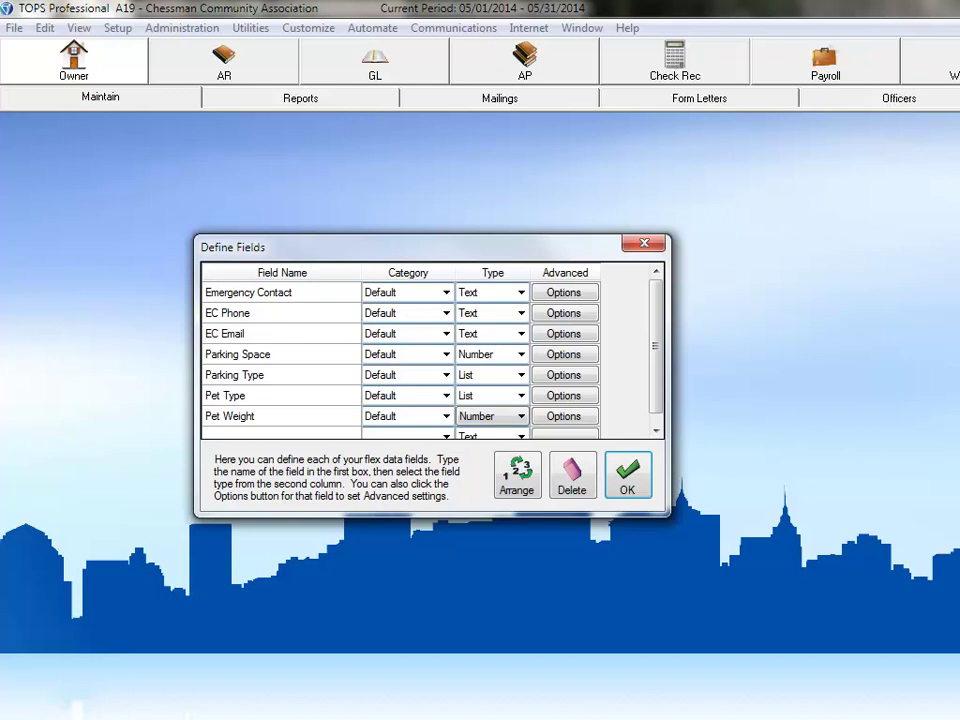
key(Tab)
key(space)
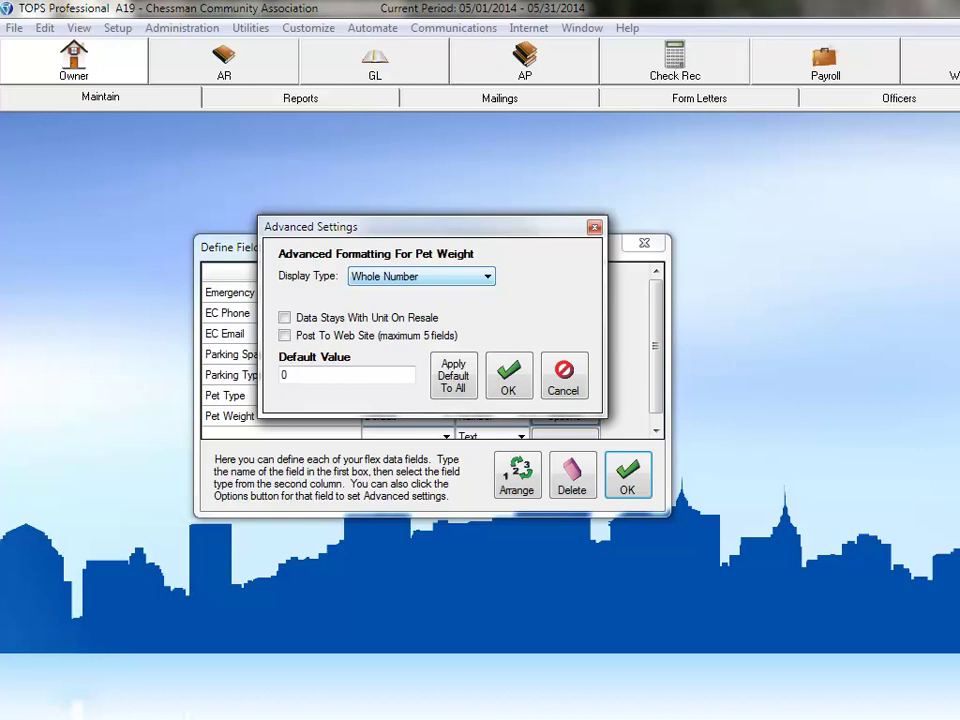
key(Return)
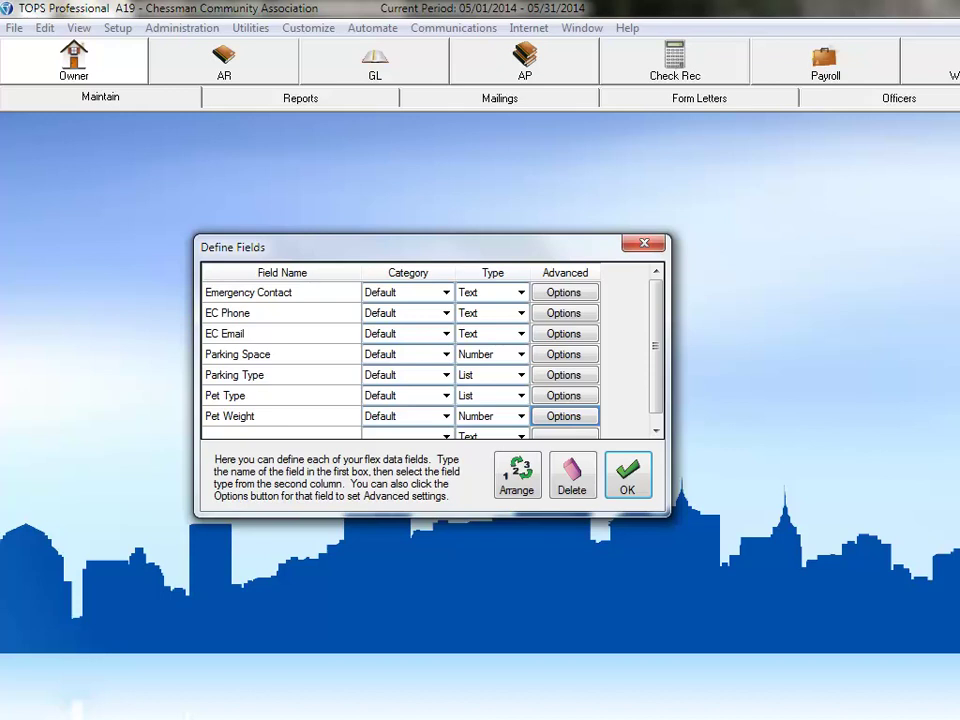
- Add a 'Pet Grandfathered' flex field of type Check Box and open its Options
key(Tab)
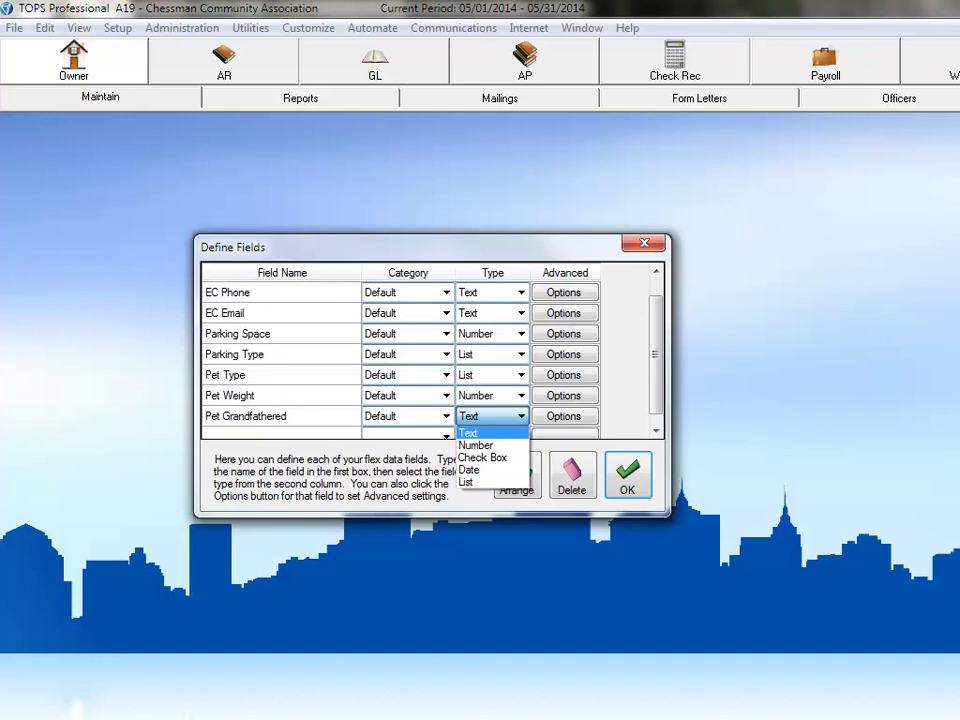
key(Down)
key(Down)
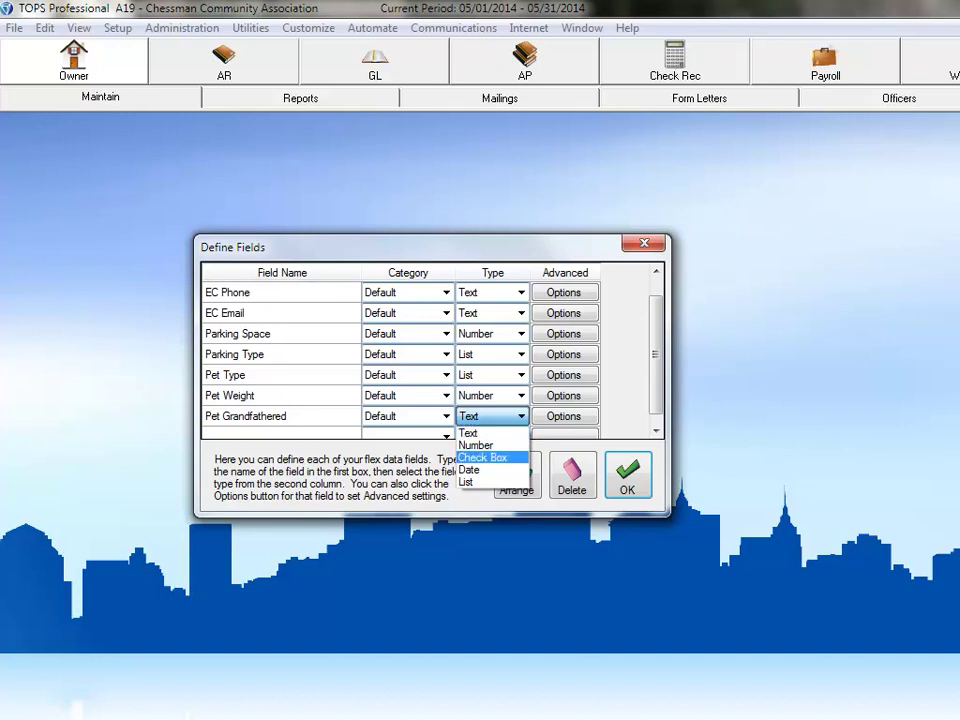
key(Return)
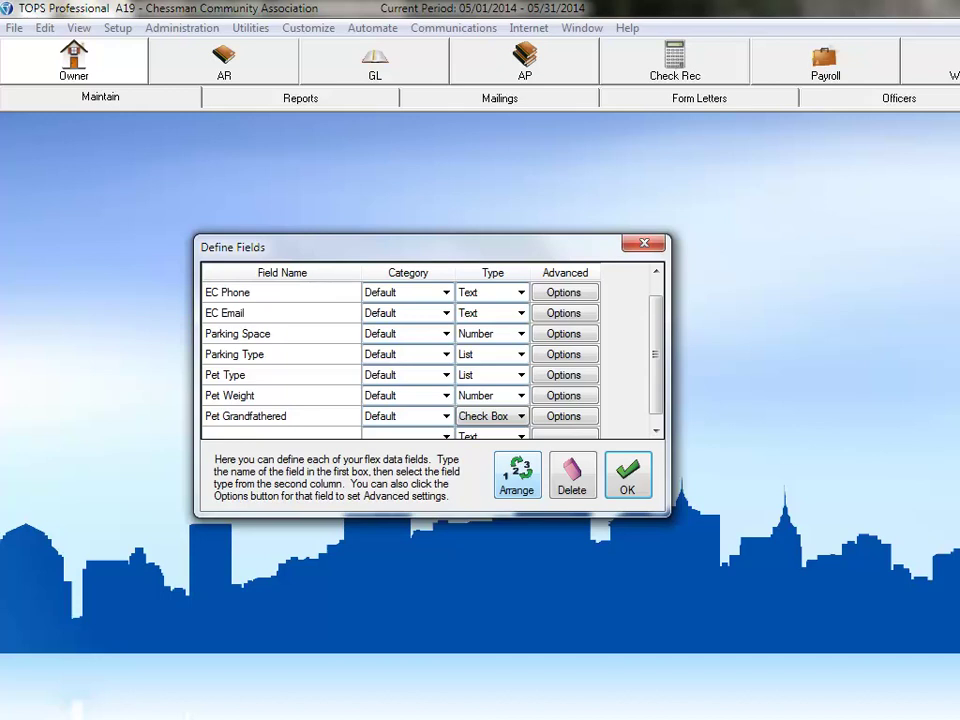
key(Tab)
key(space)
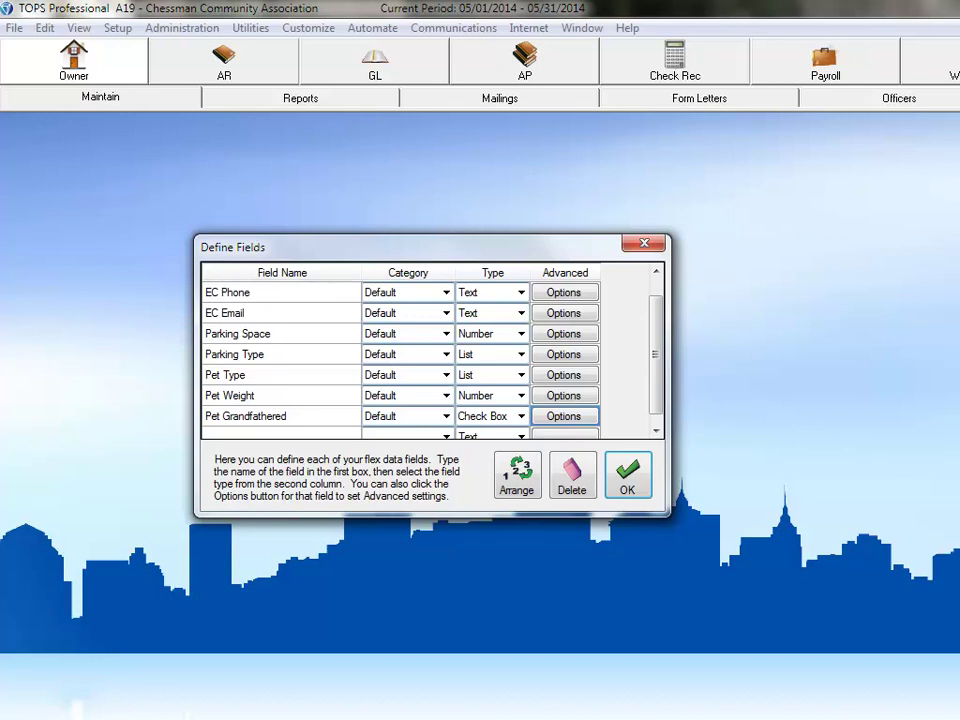
- Add a 'Pet Vaccination' flex field of type Date and open its Options
key(Tab)
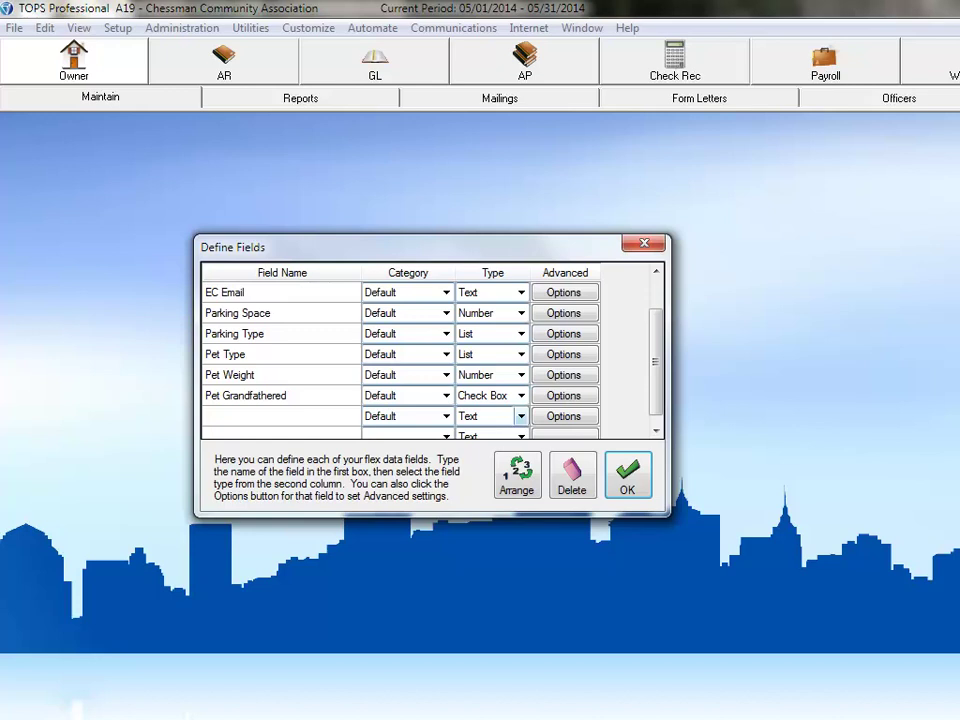
text(Pet Vaccination)
key(Tab)
key(Tab)
key(alt+Down)
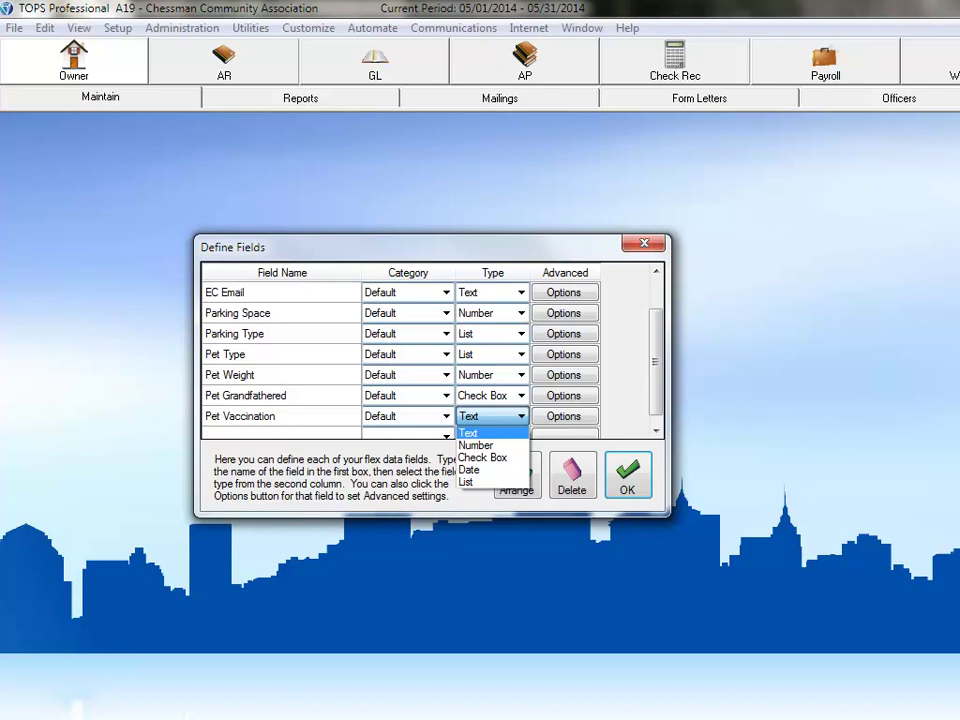
key(Down)
key(Down)
key(Down)
key(Return)
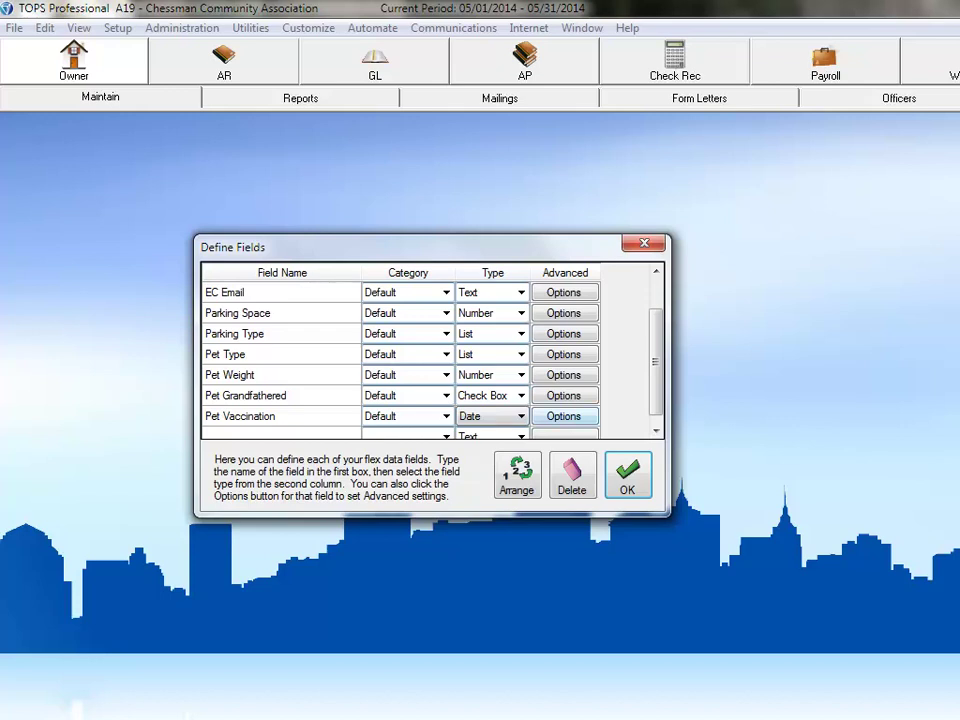
key(Return)
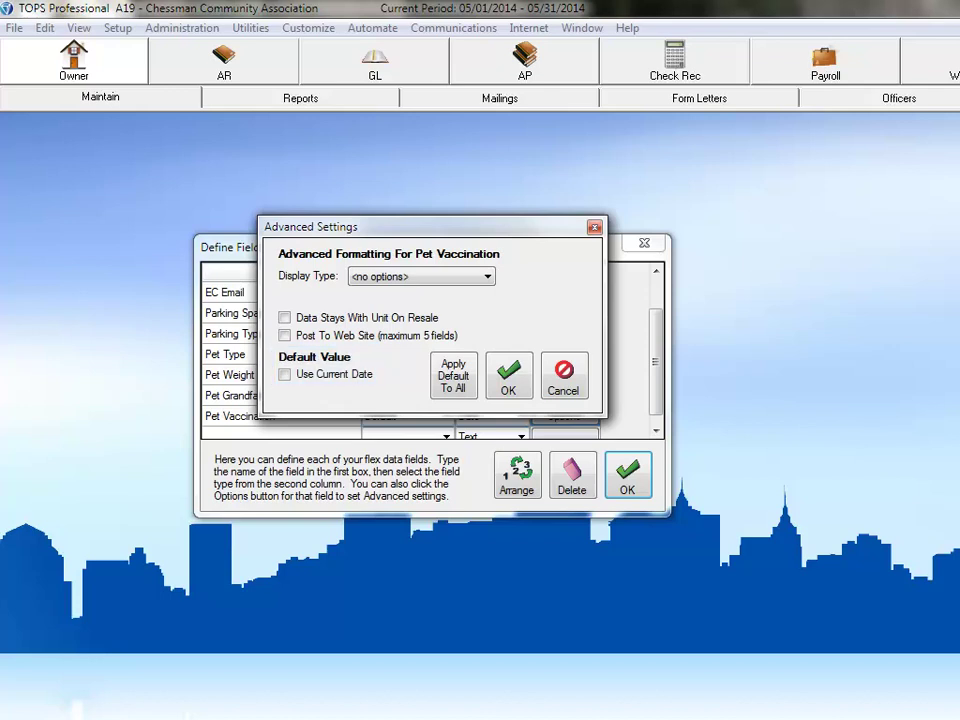
- Close Pet Vaccination's options unchanged and save the field definitions to show the Owner Flex Data form
click(563, 375)
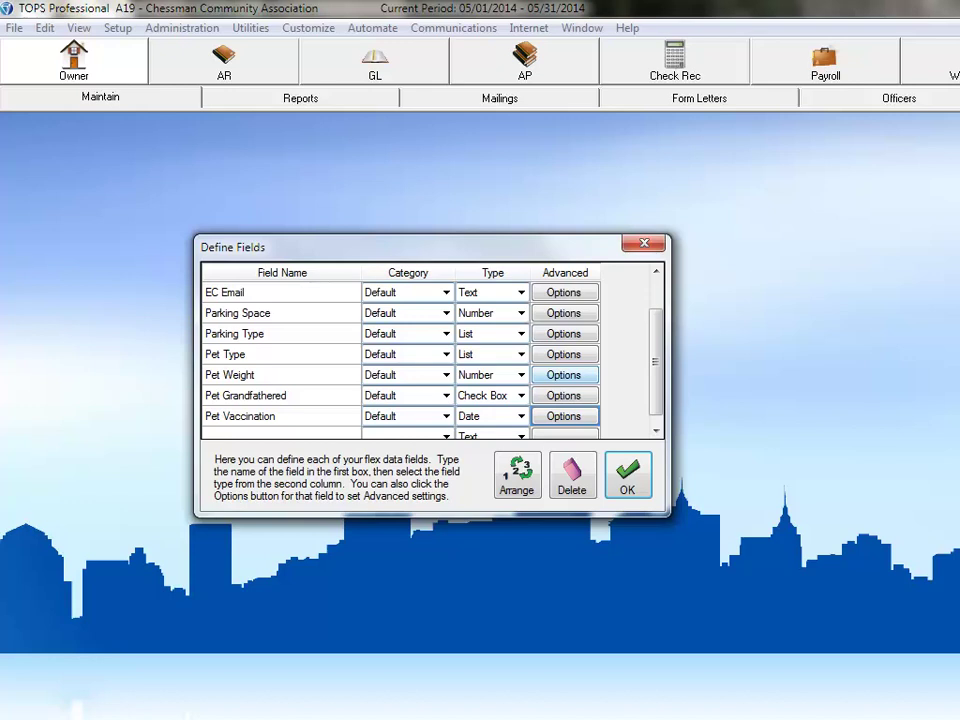
key(Return)
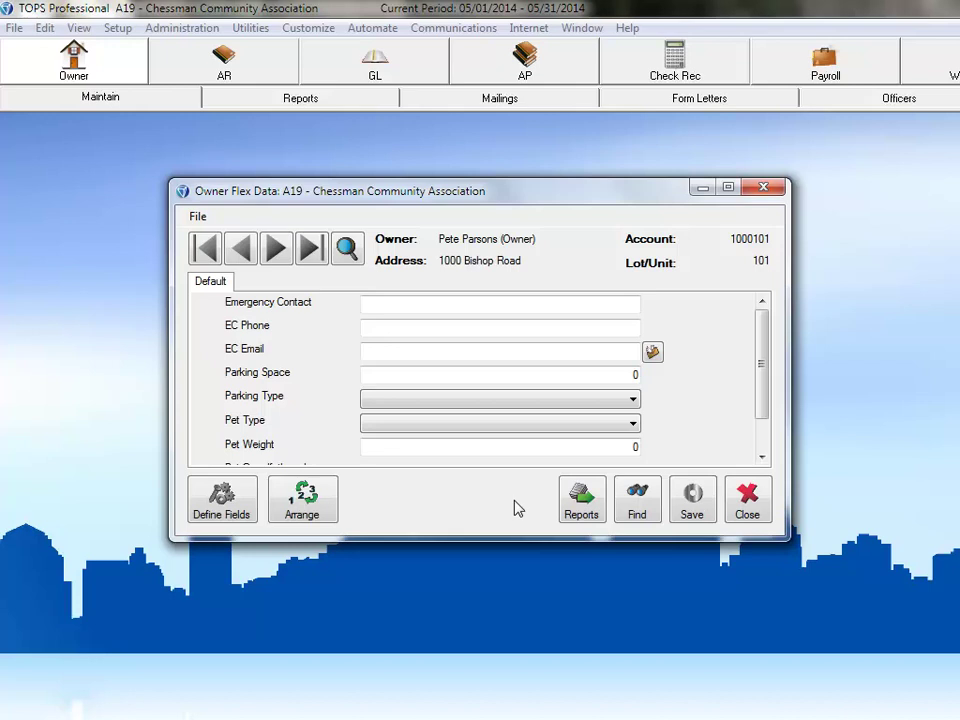
- In Arrange > Categories, rename the Default category to 'Emergency Contact'
click(305, 505)
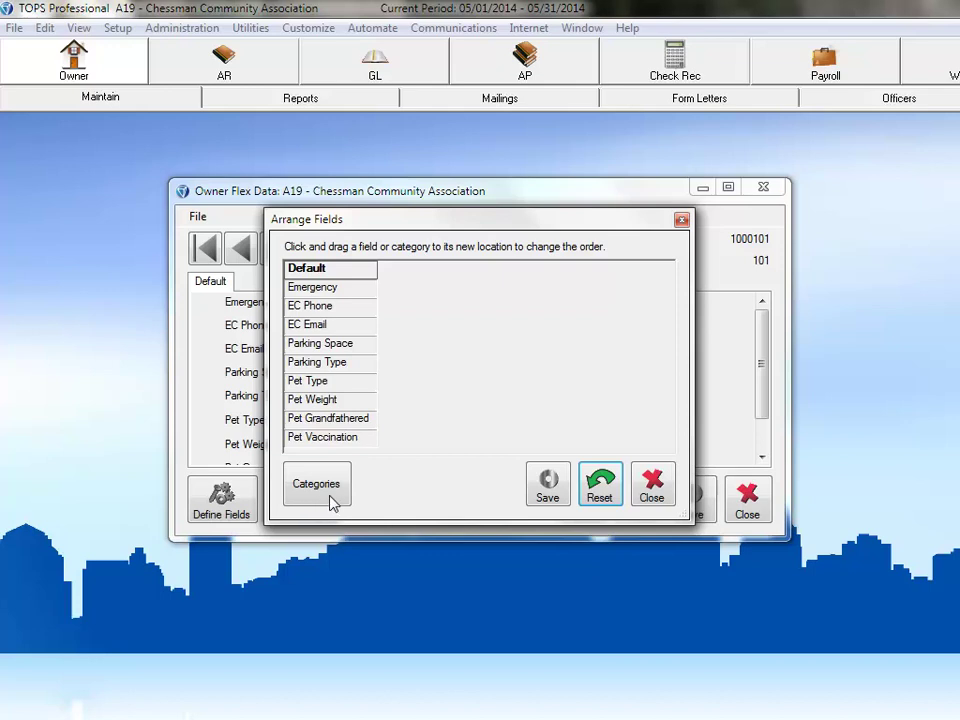
click(335, 496)
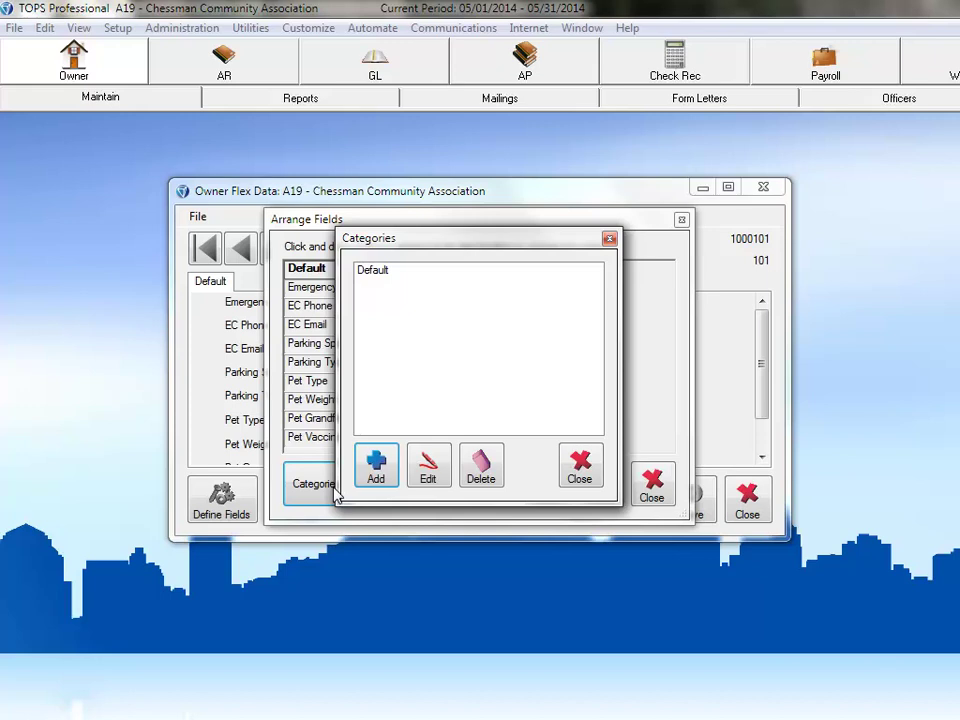
click(384, 278)
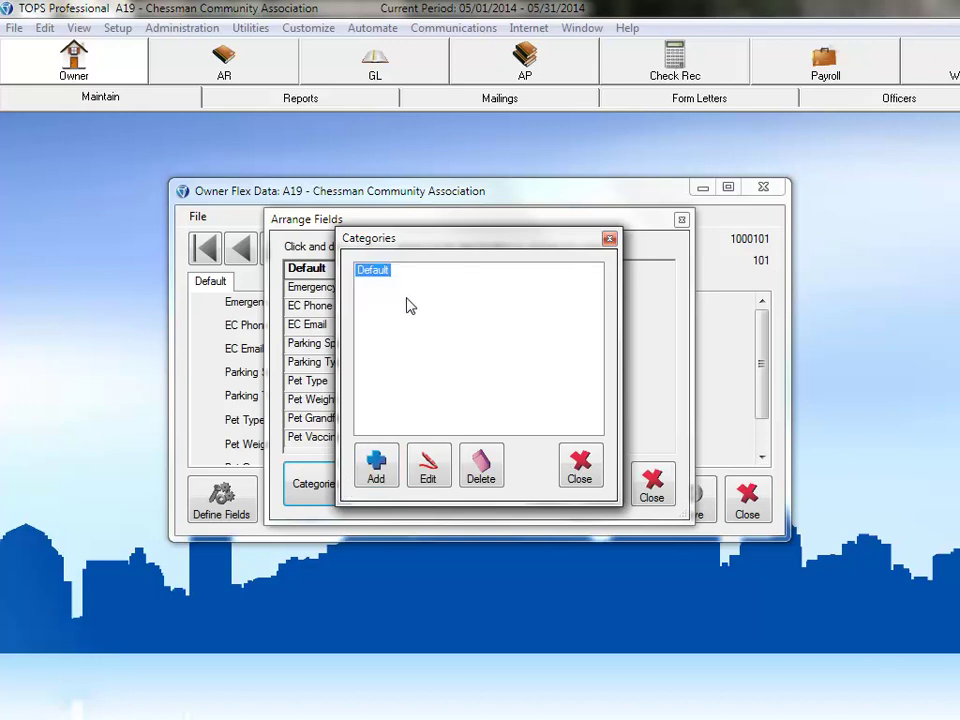
click(427, 463)
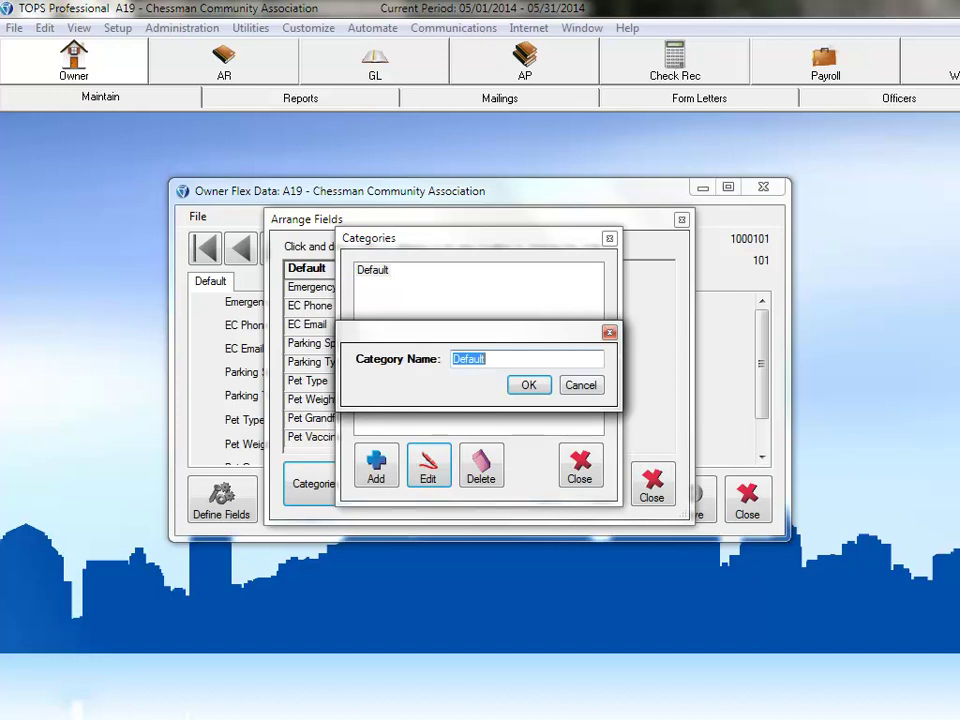
text(Emergency Contact)
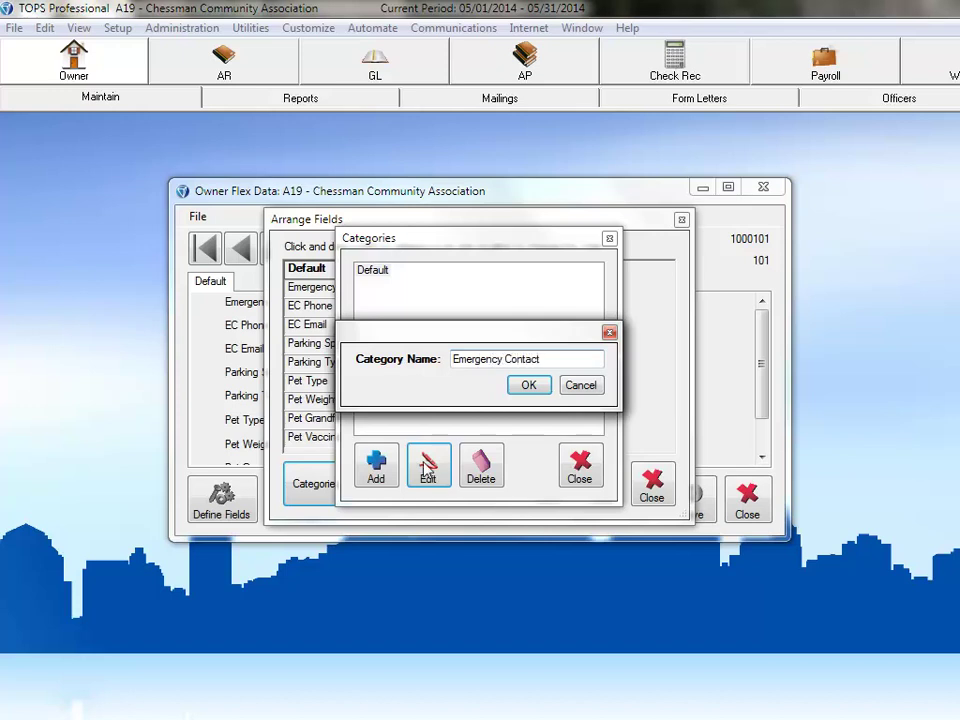
click(527, 386)
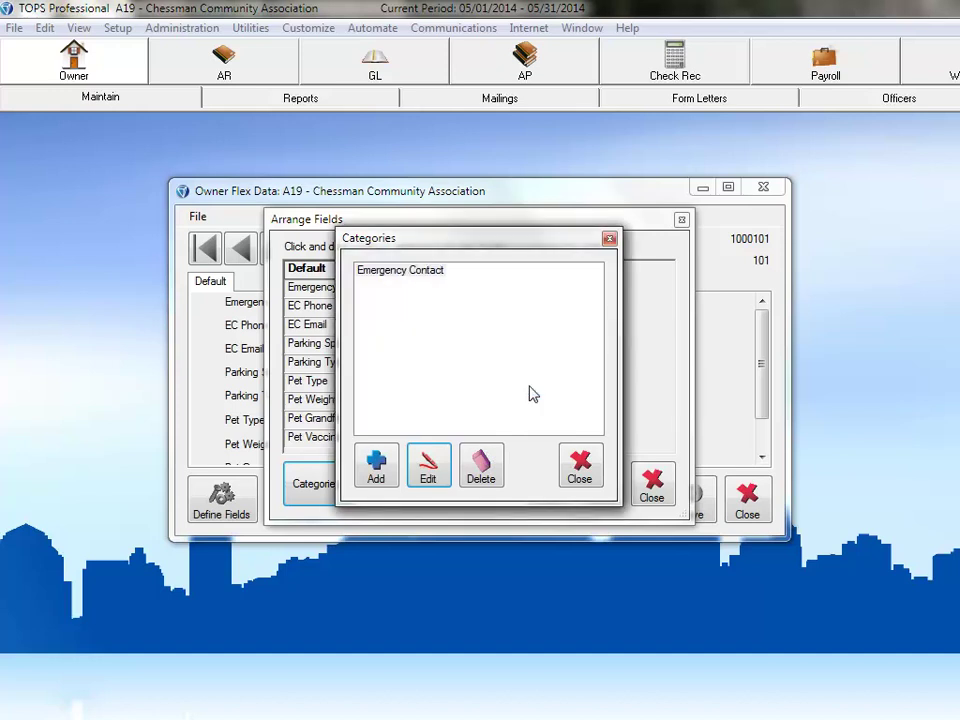
- Add the 'Parking' and 'Pet' categories and close the Categories dialog
click(375, 470)
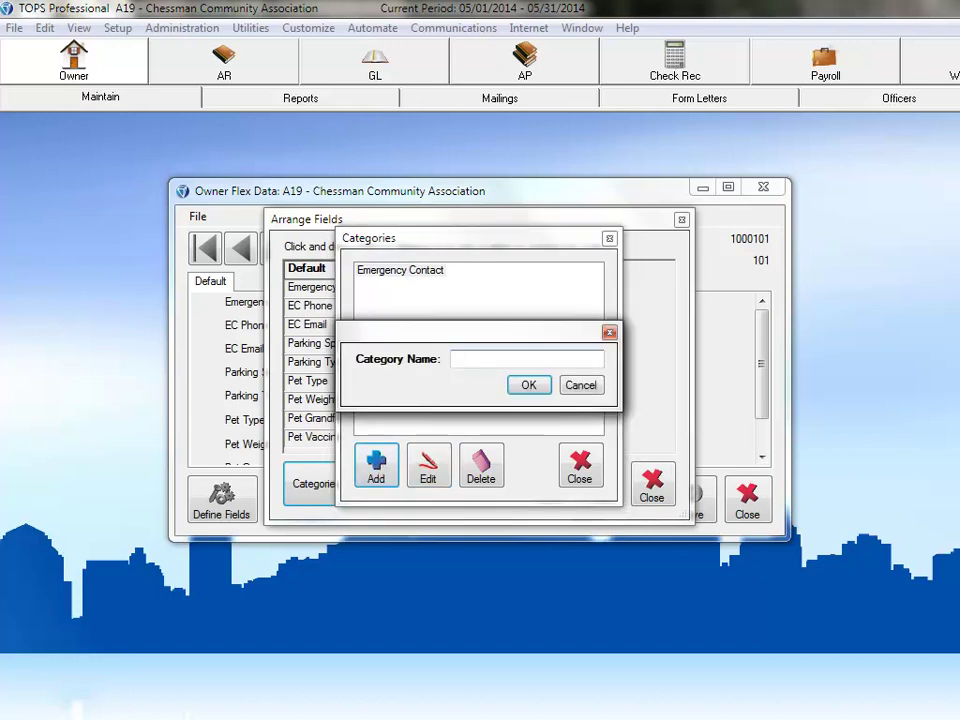
text(Parking)
click(517, 389)
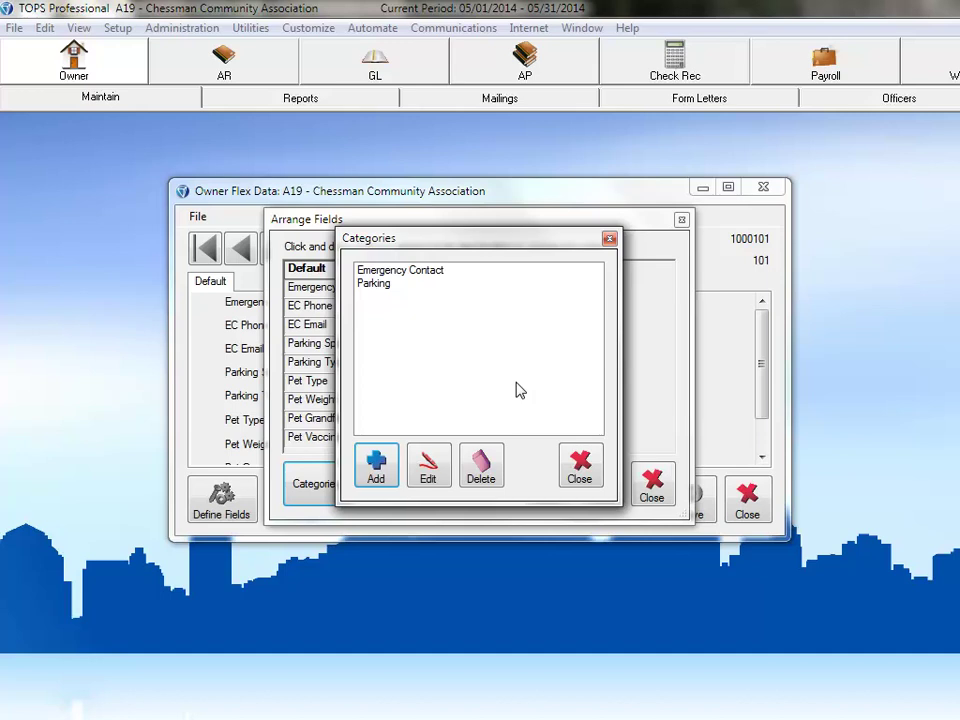
click(373, 480)
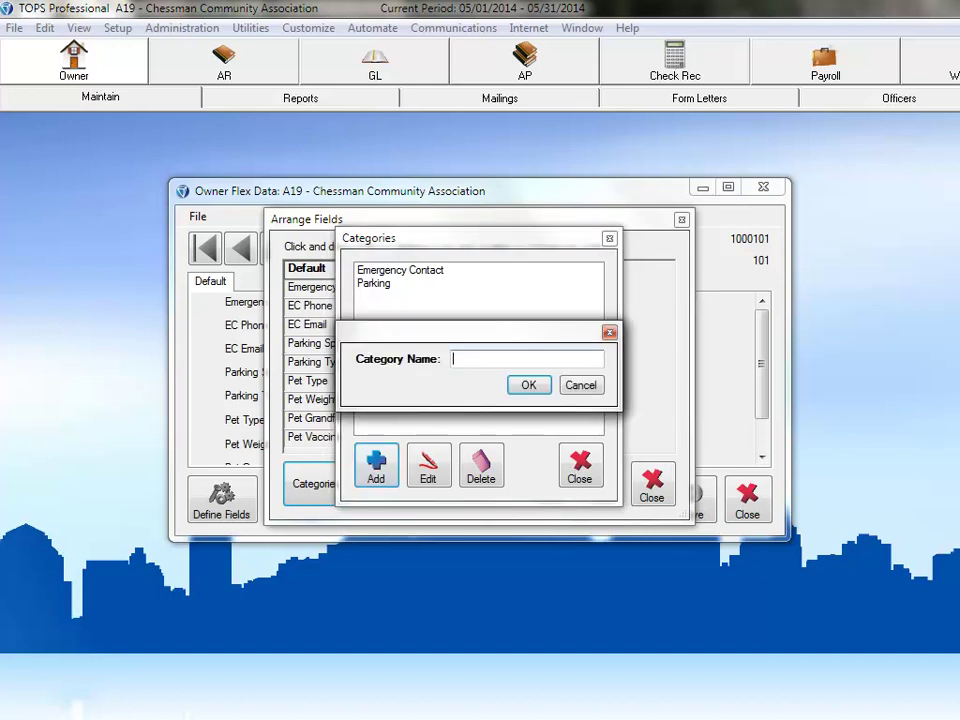
text(Pet)
click(527, 387)
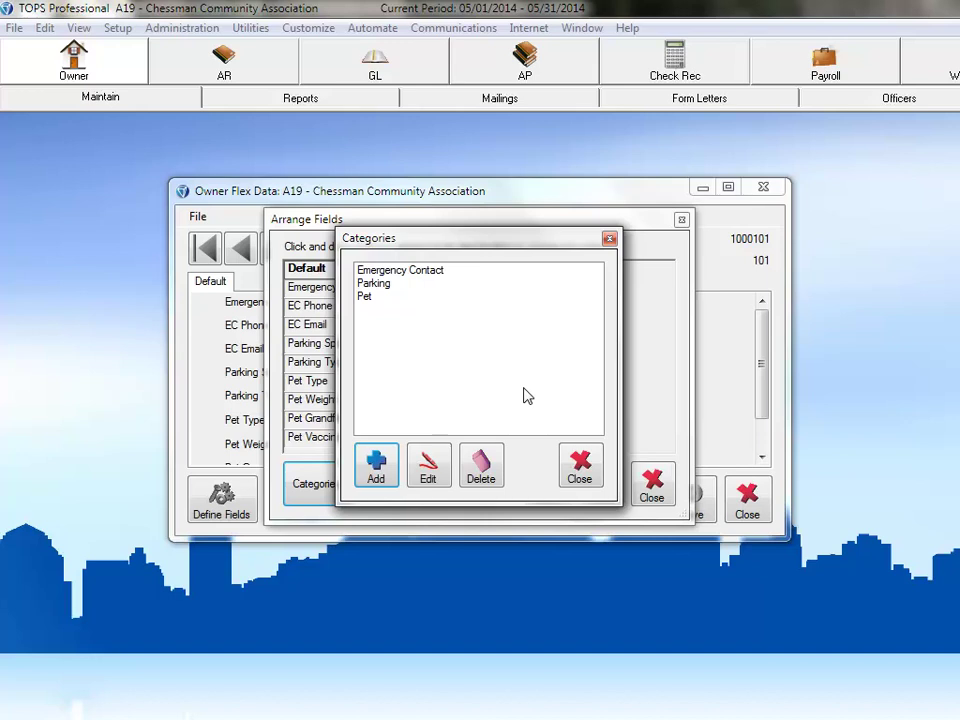
click(576, 469)
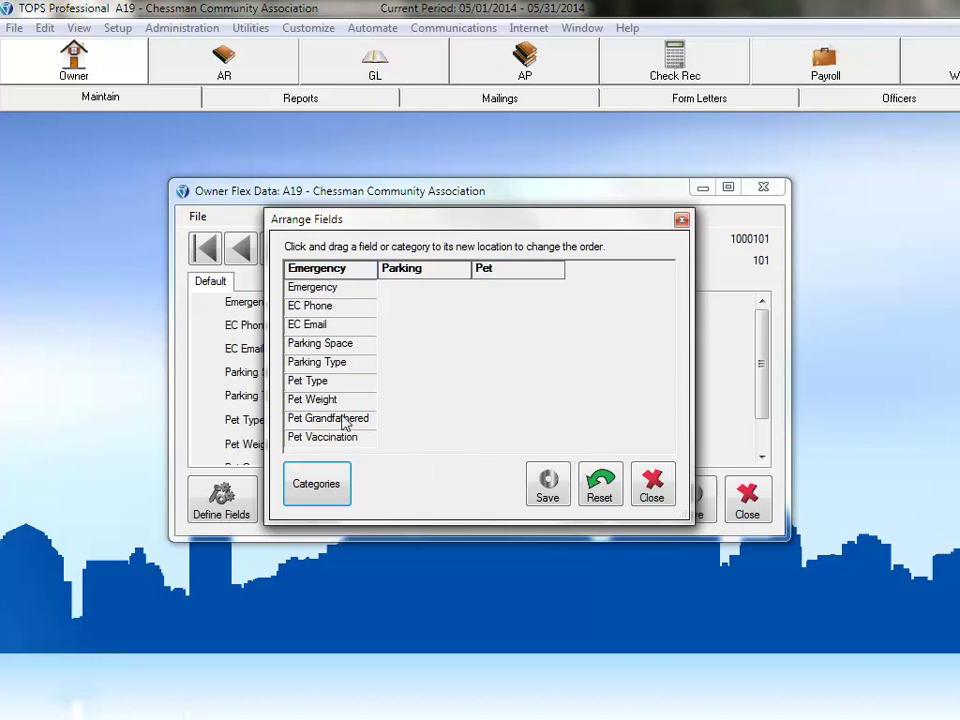
- Drag Parking Space and Parking Type to Parking, and Pet Type, Weight, Grandfathered, Vaccination to Pet
drag(320, 345, 396, 292)
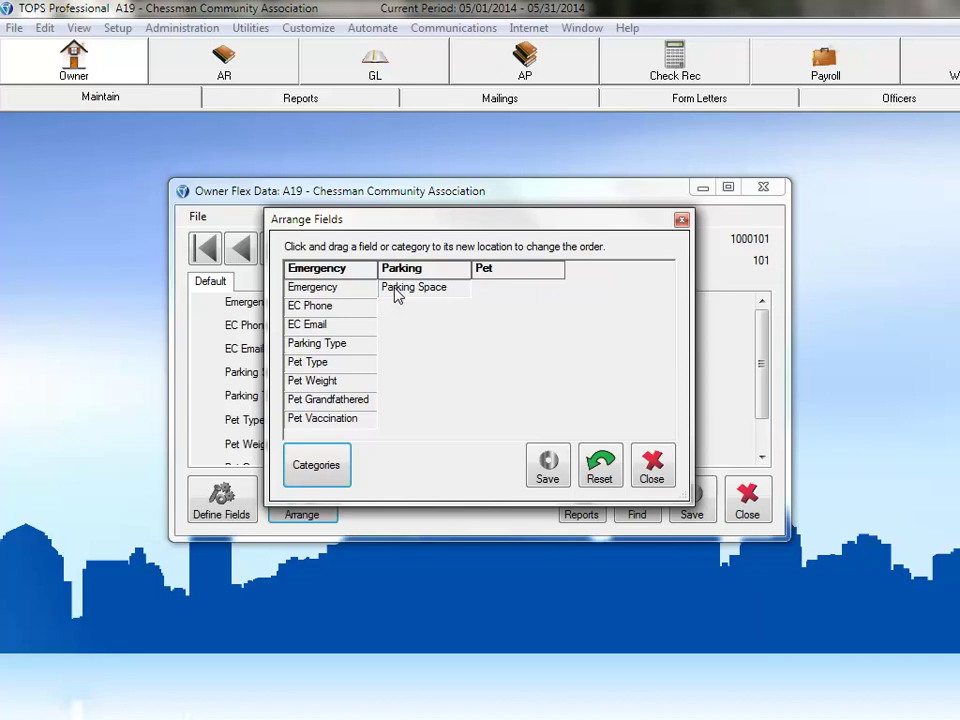
mouse_move(311, 341)
mouse_down()
mouse_move(315, 365)
mouse_move(401, 313)
mouse_up()
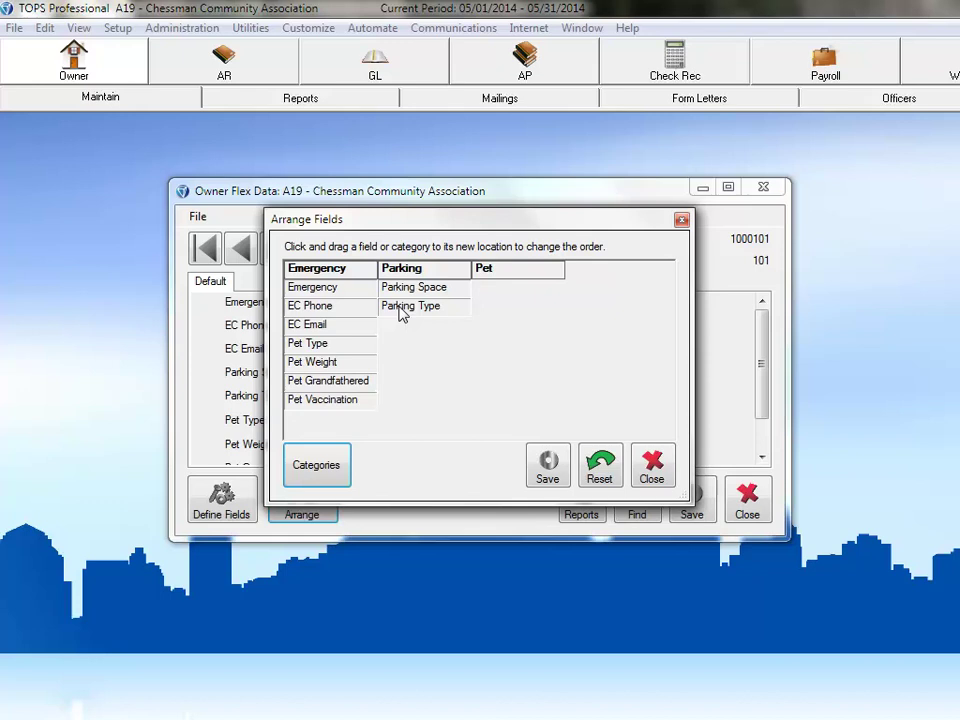
drag(300, 343, 499, 293)
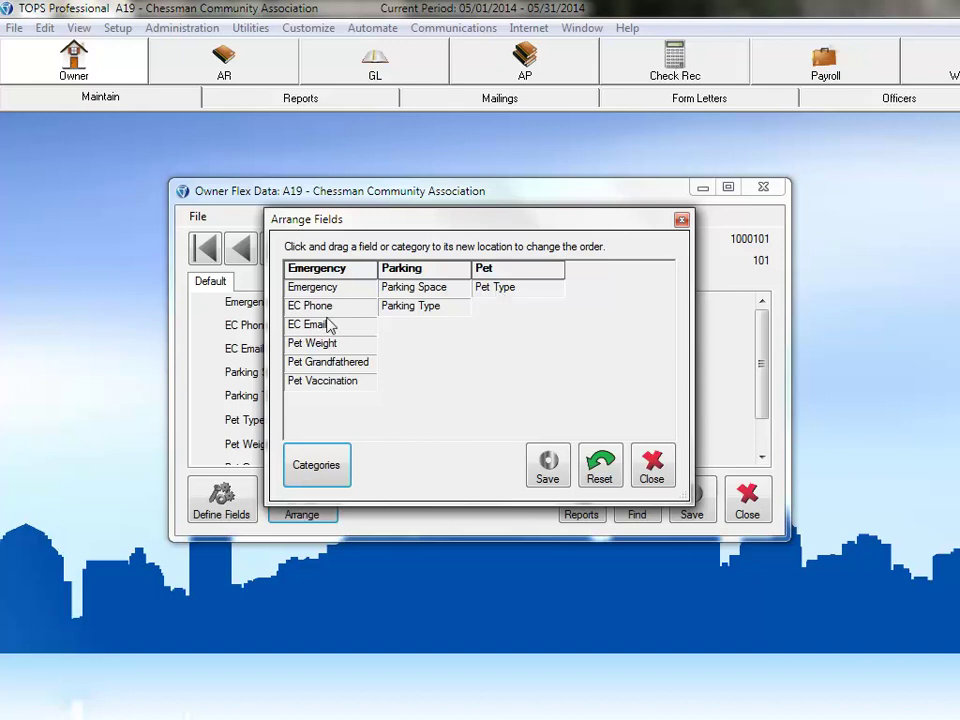
drag(317, 343, 505, 314)
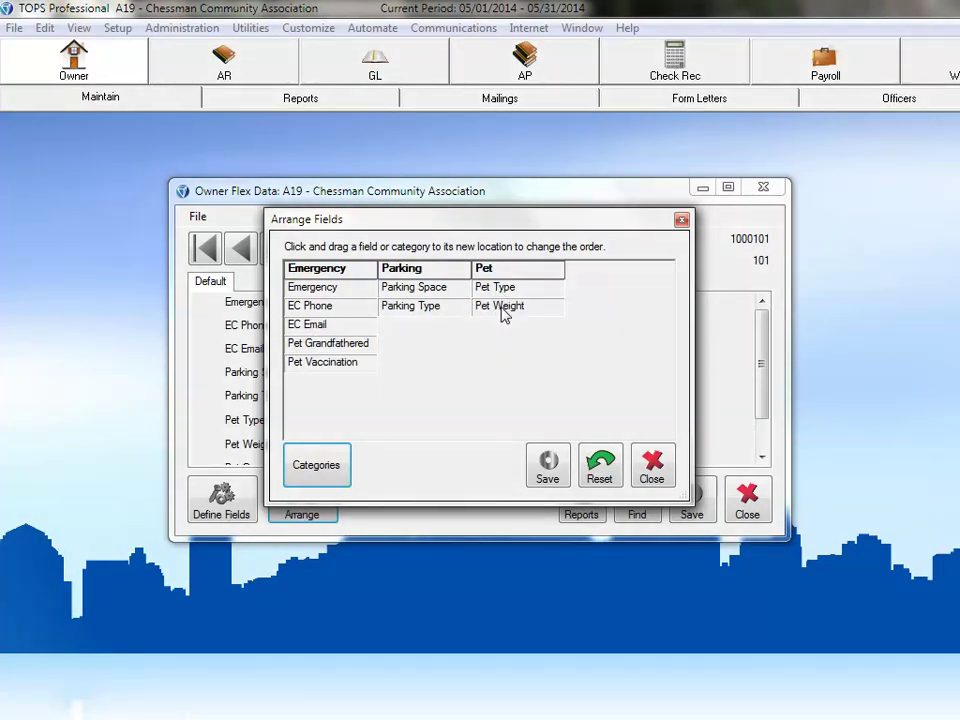
drag(317, 343, 506, 325)
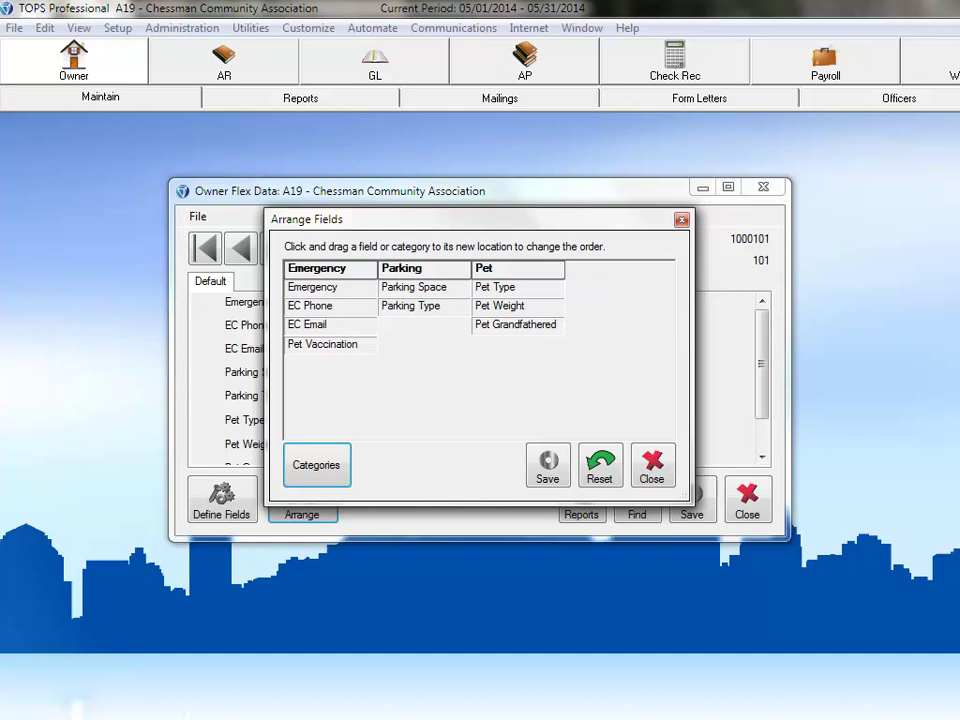
drag(322, 344, 510, 343)
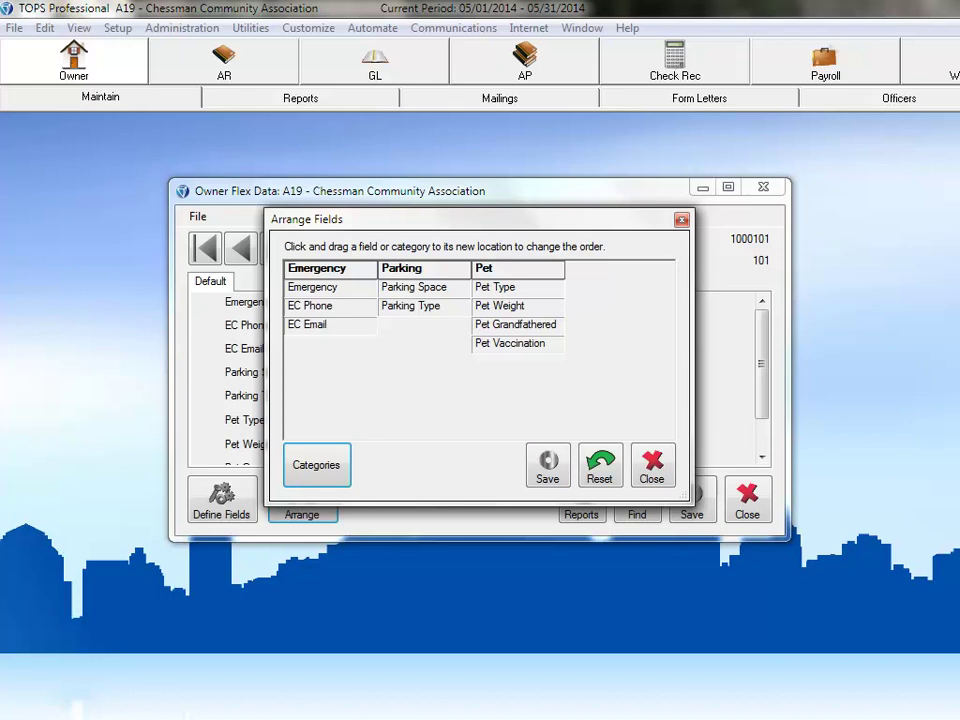
- Apply the new grouping and check the Parking tab's fields and Parking Type choices
click(547, 465)
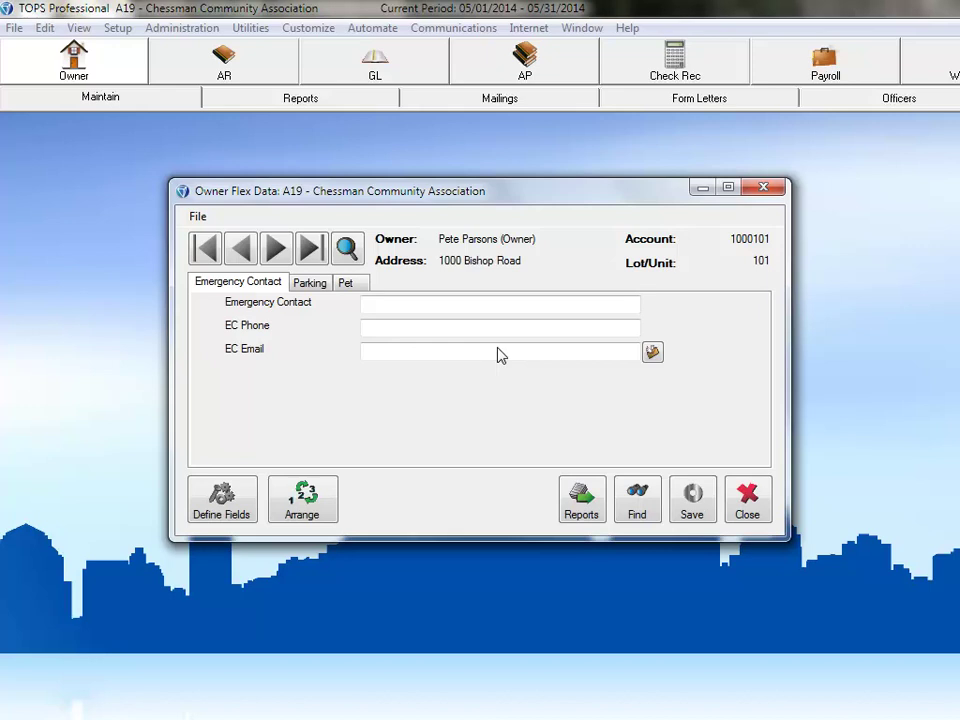
click(311, 285)
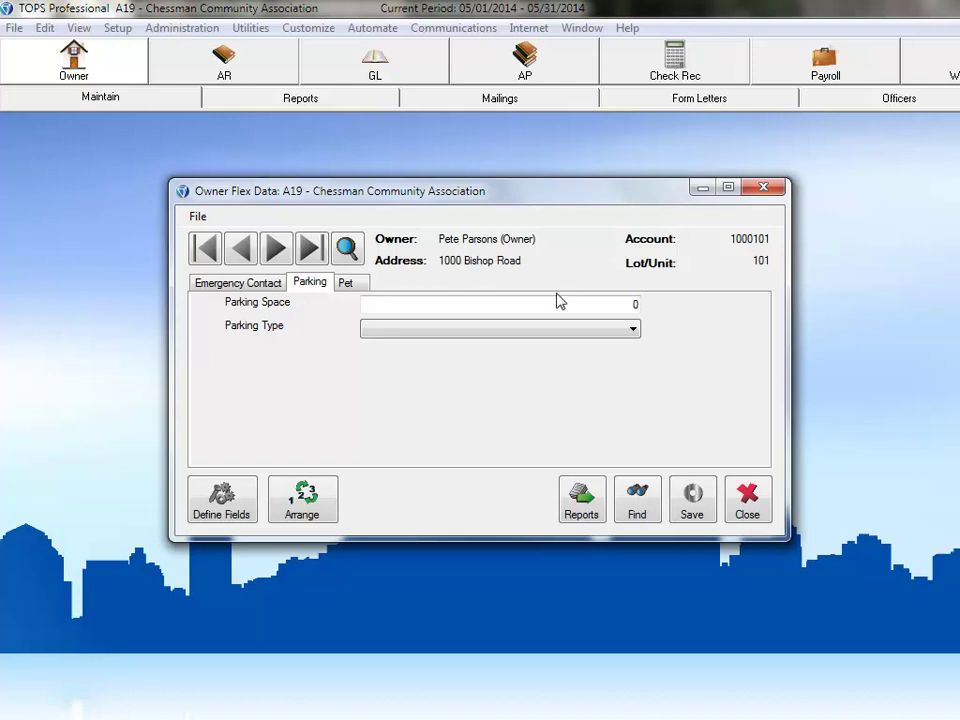
click(632, 327)
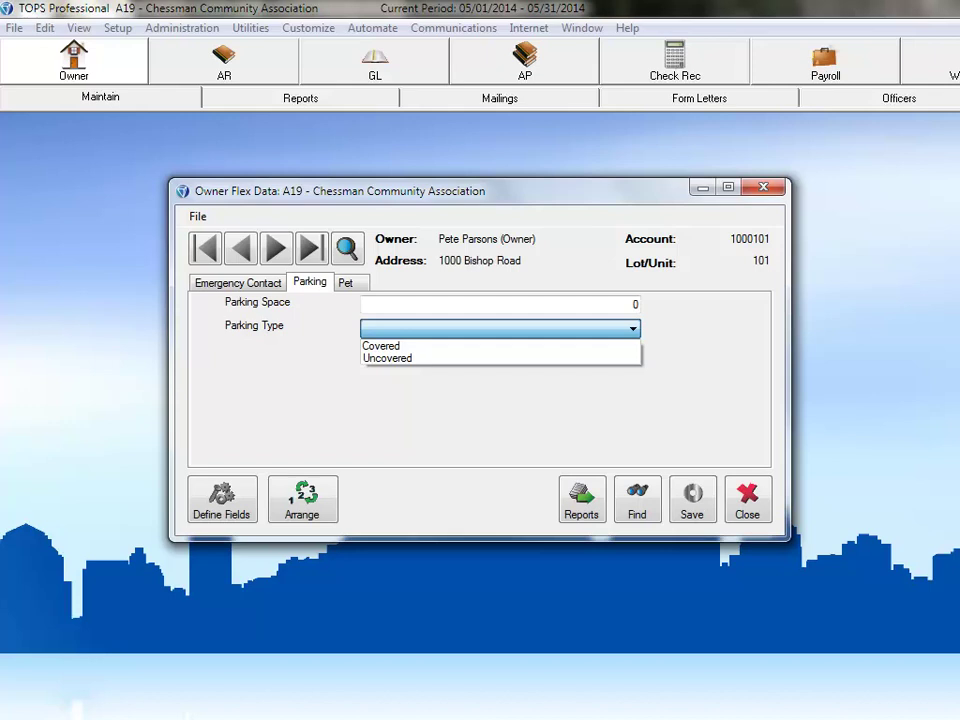
click(600, 331)
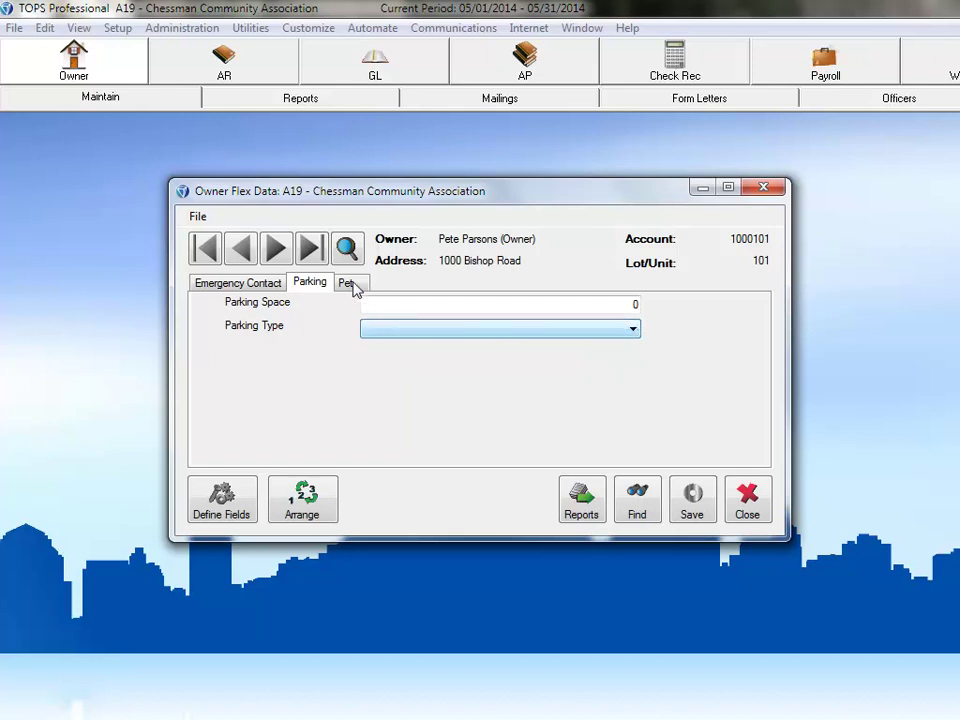
- Check the Pet tab's Pet Type choices and Vaccination date picker, then close the Owner Flex Data form
click(352, 285)
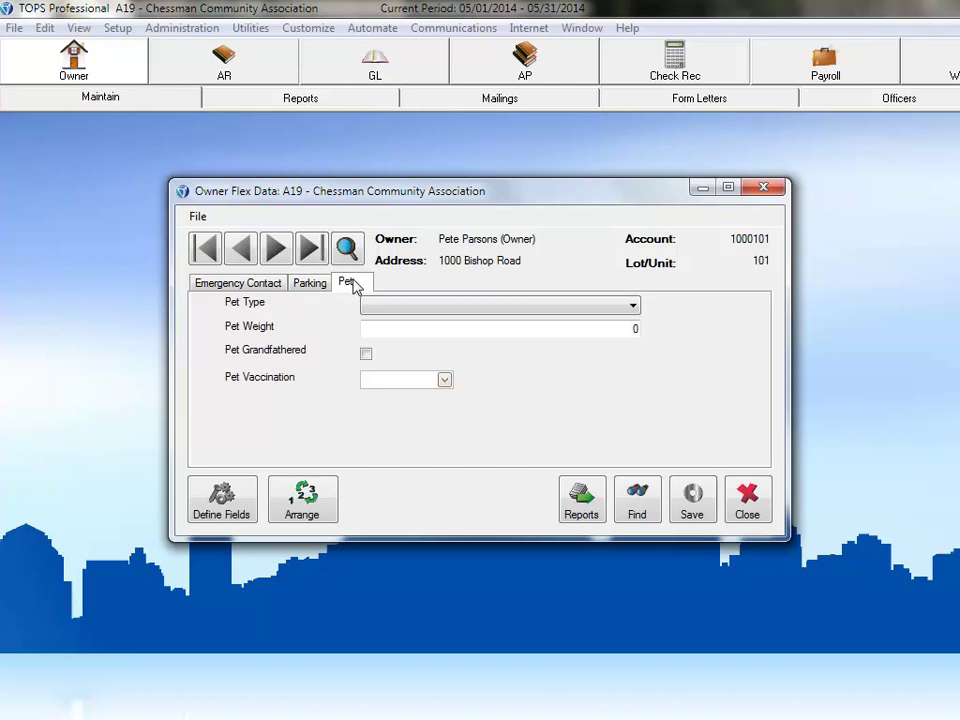
click(634, 305)
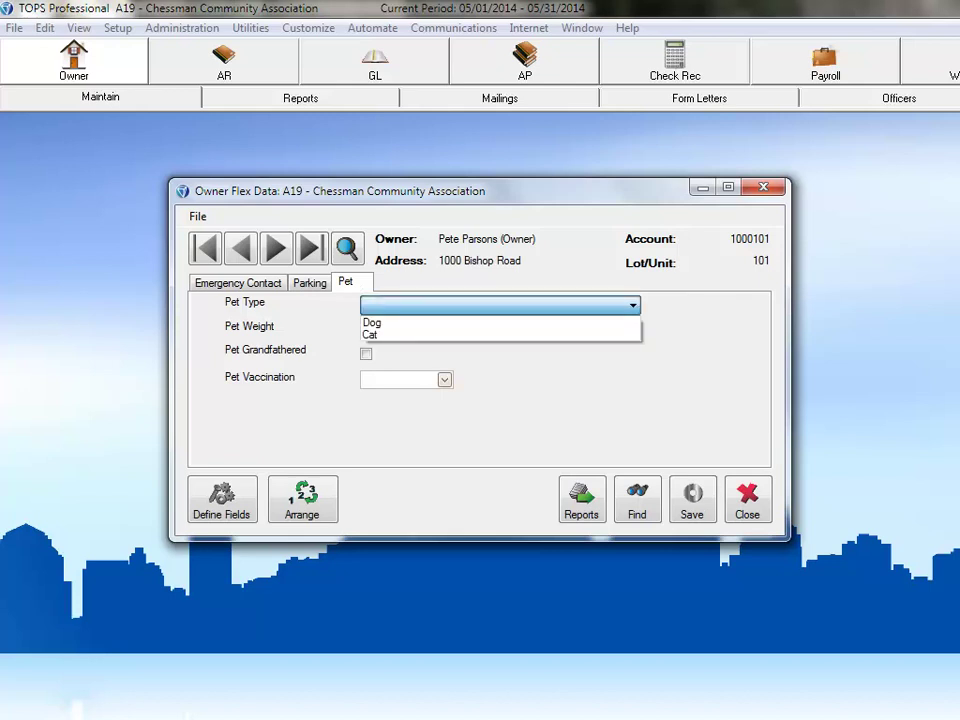
click(634, 305)
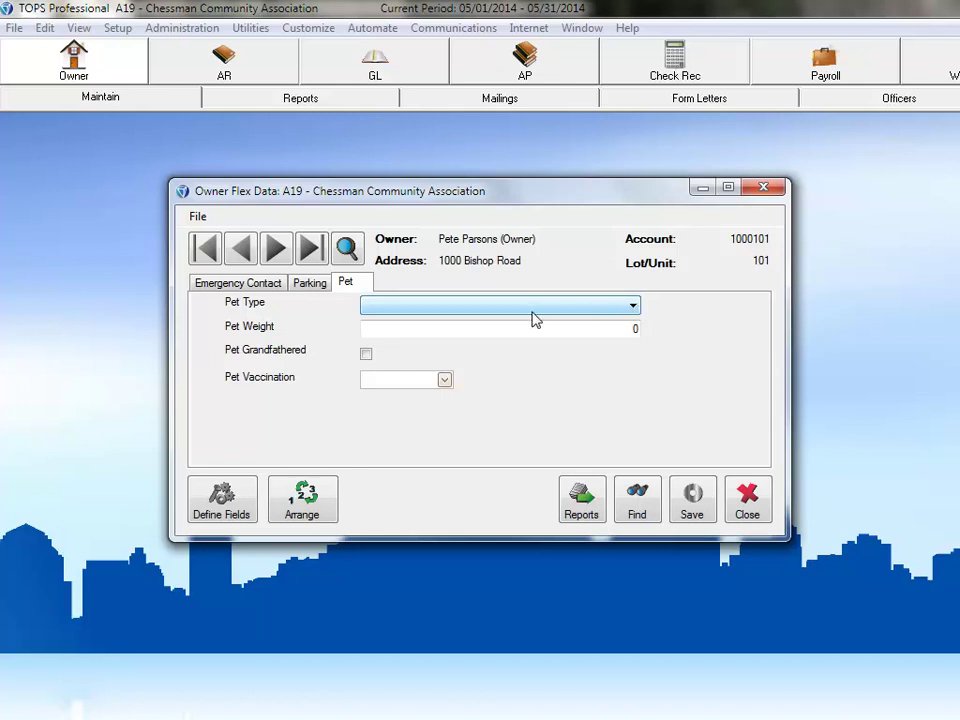
click(445, 380)
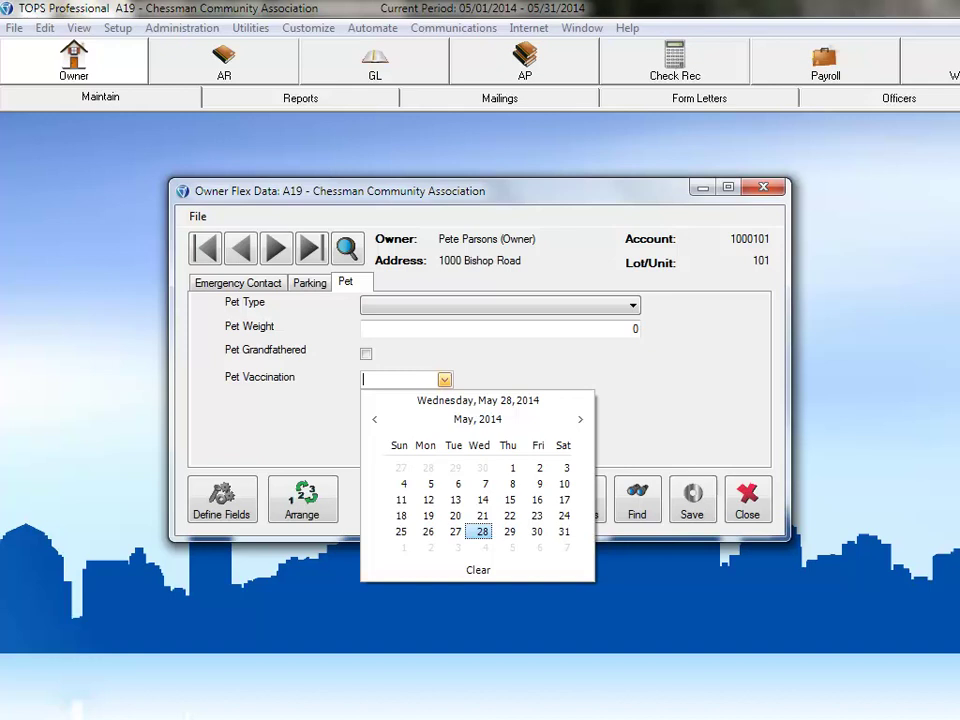
key(Escape)
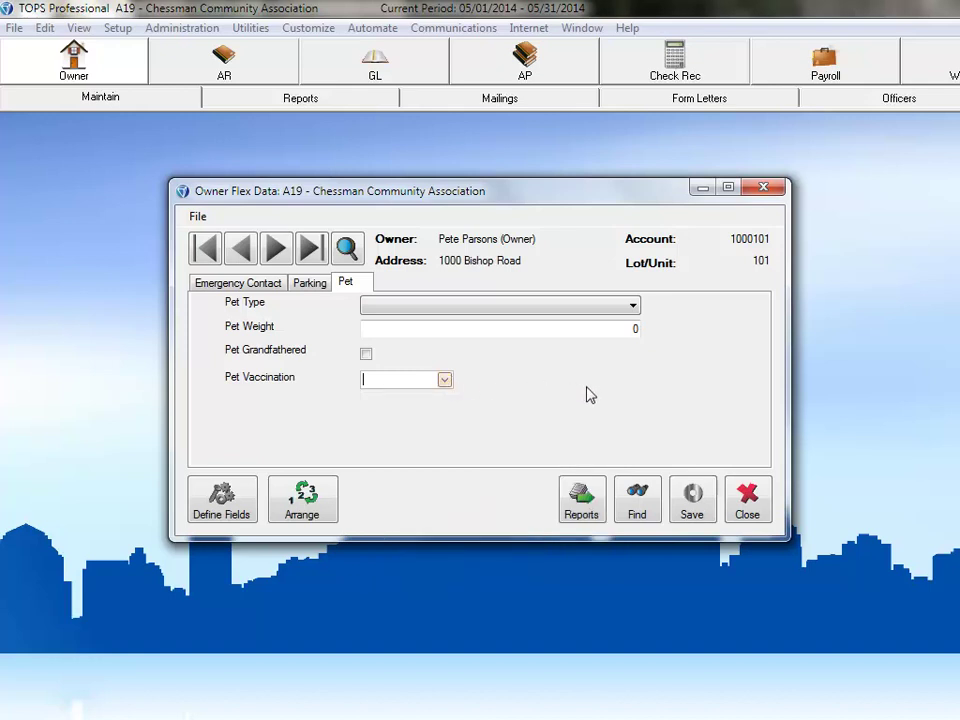
click(747, 500)
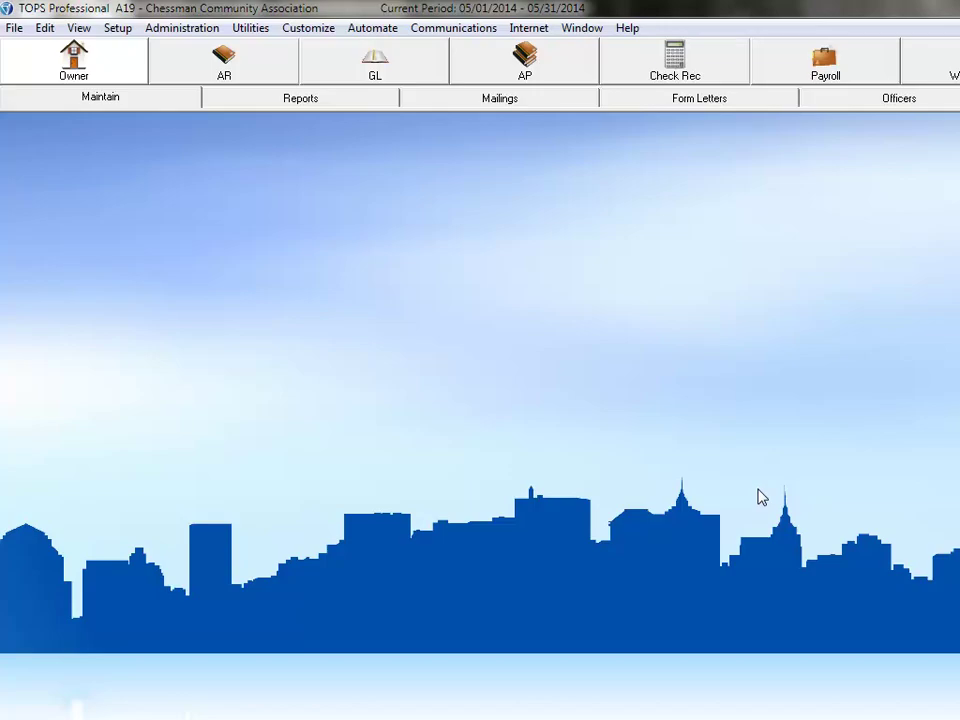